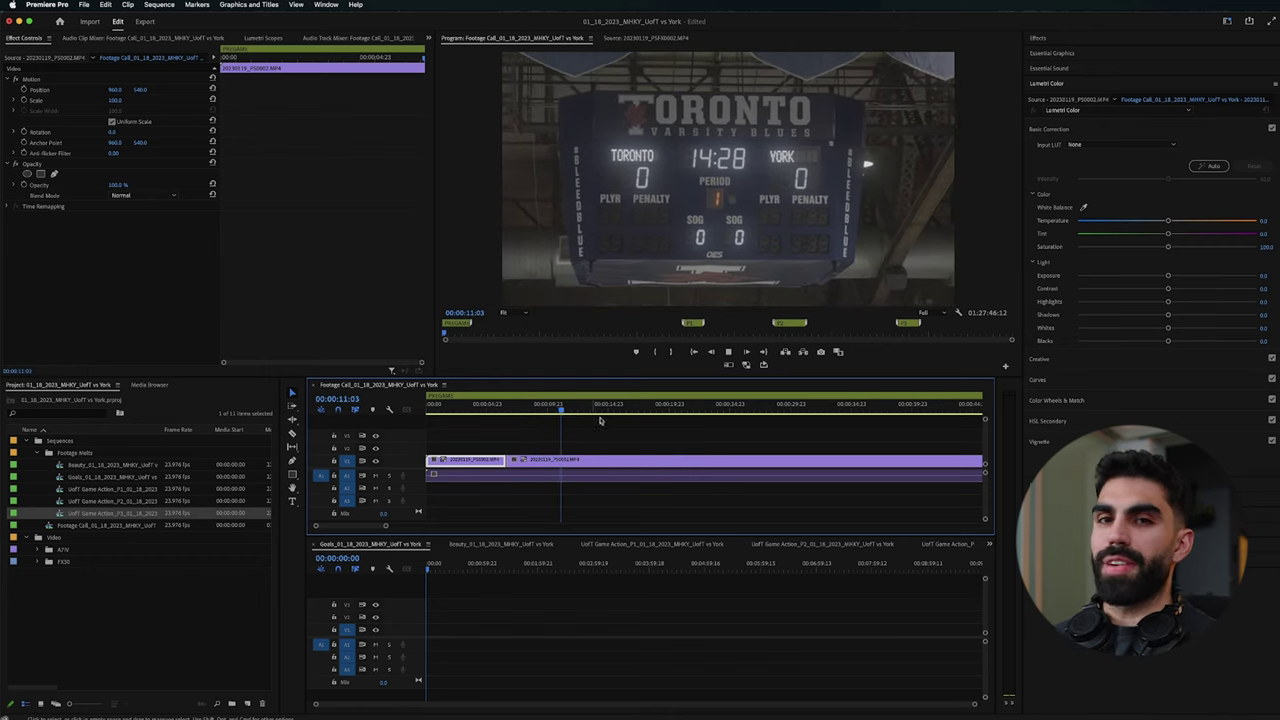
Step: Cut the scoreboard shot at 00:00:18:21, raise it one track and copy it to the start of the Beauty sequence
left_click_drag(579, 410, 591, 413)
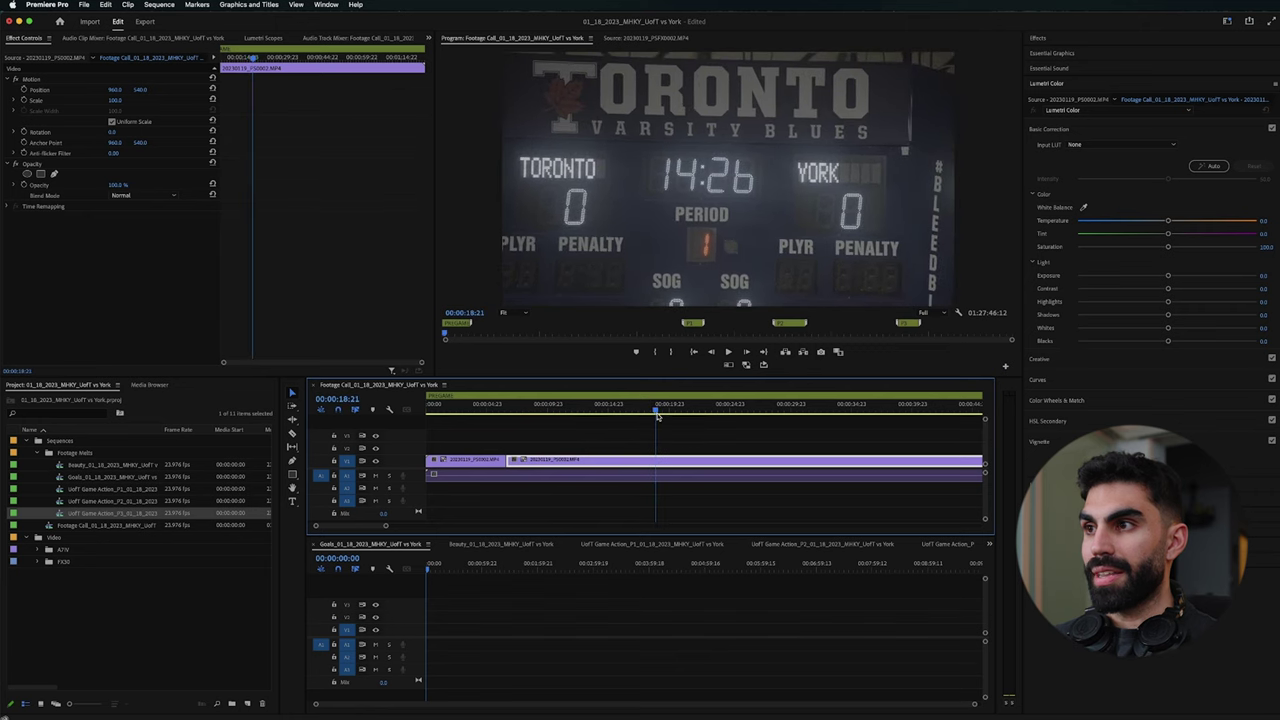
key("super+k")
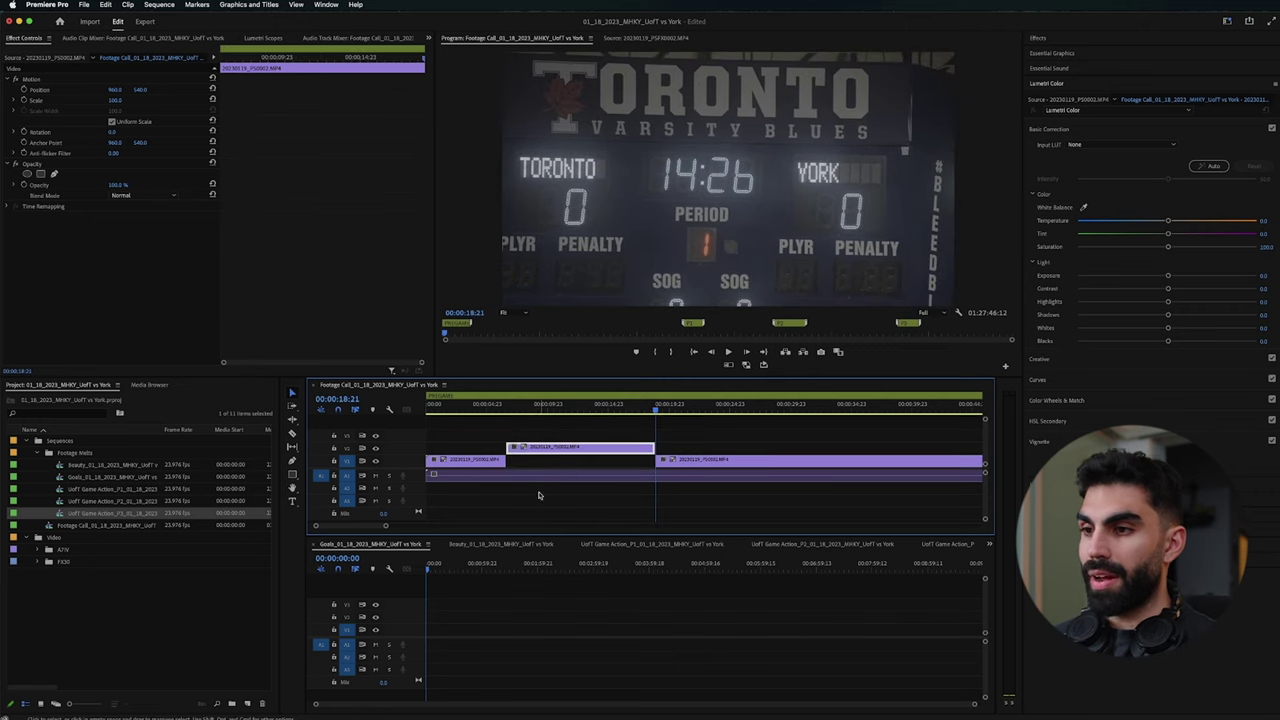
left_click(518, 543)
left_click_drag(531, 450, 436, 628)
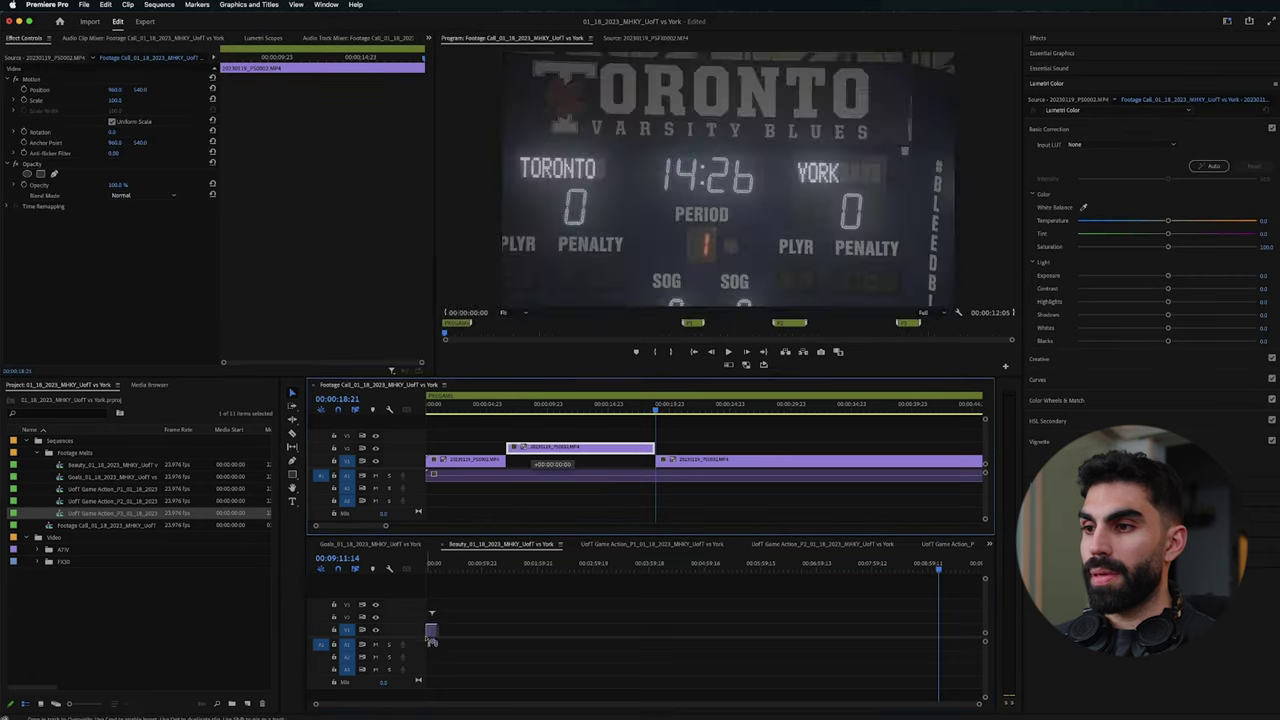
left_click(432, 570)
Step: Cut out the scoreboard shot from 00:00:27:06 to 00:00:34:03, raise it one track and add it to the Beauty sequence
left_click(718, 394)
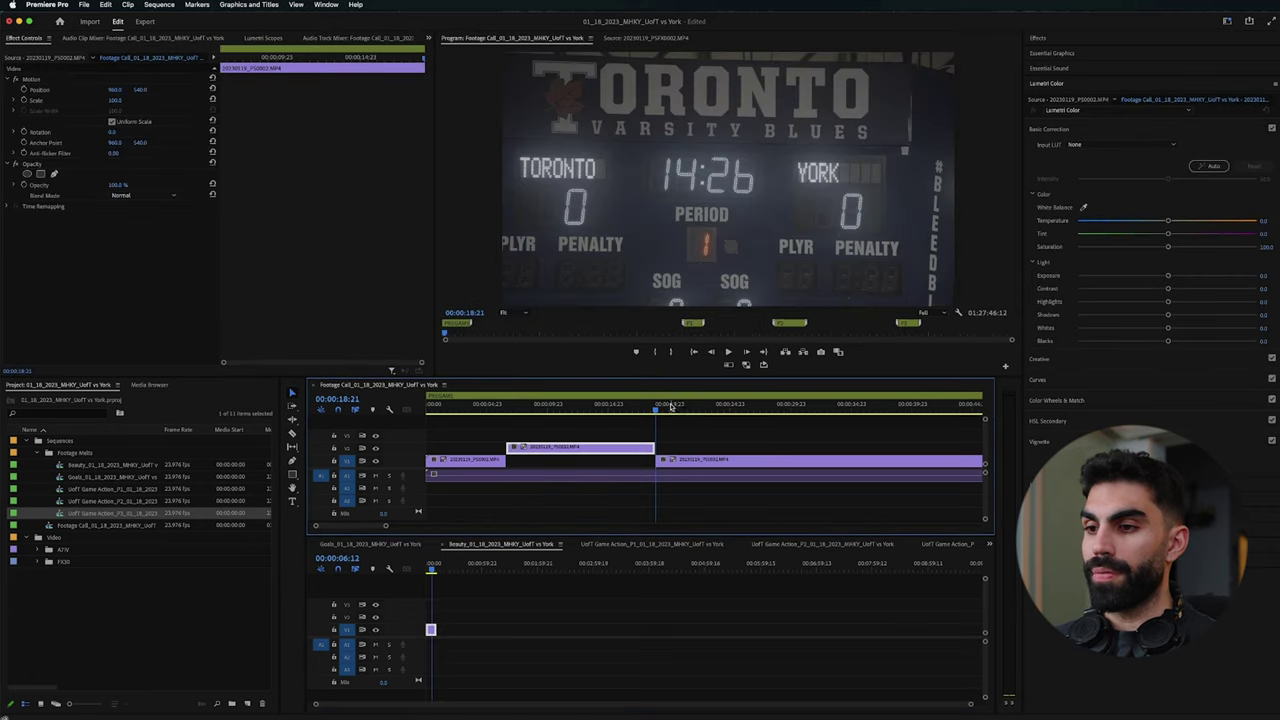
key("minus")
key("minus")
left_click(514, 409)
key("equal")
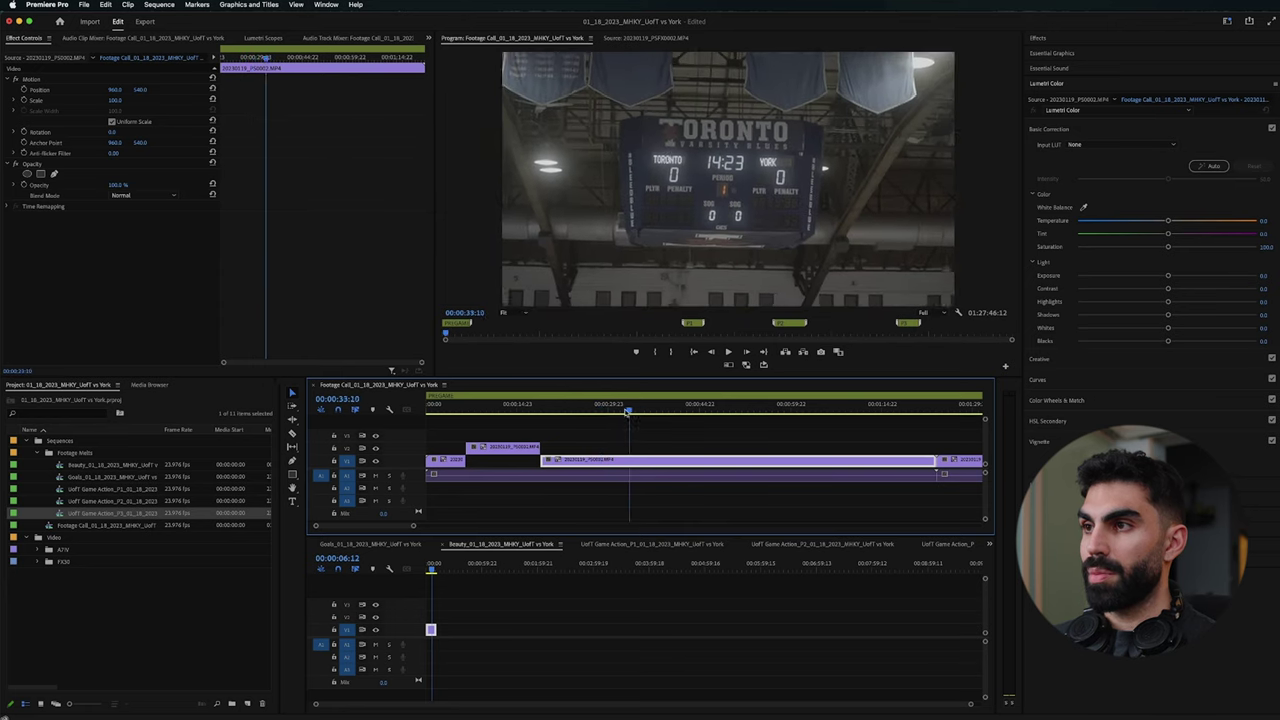
left_click_drag(591, 408, 634, 412)
key("super+k")
key("super+k")
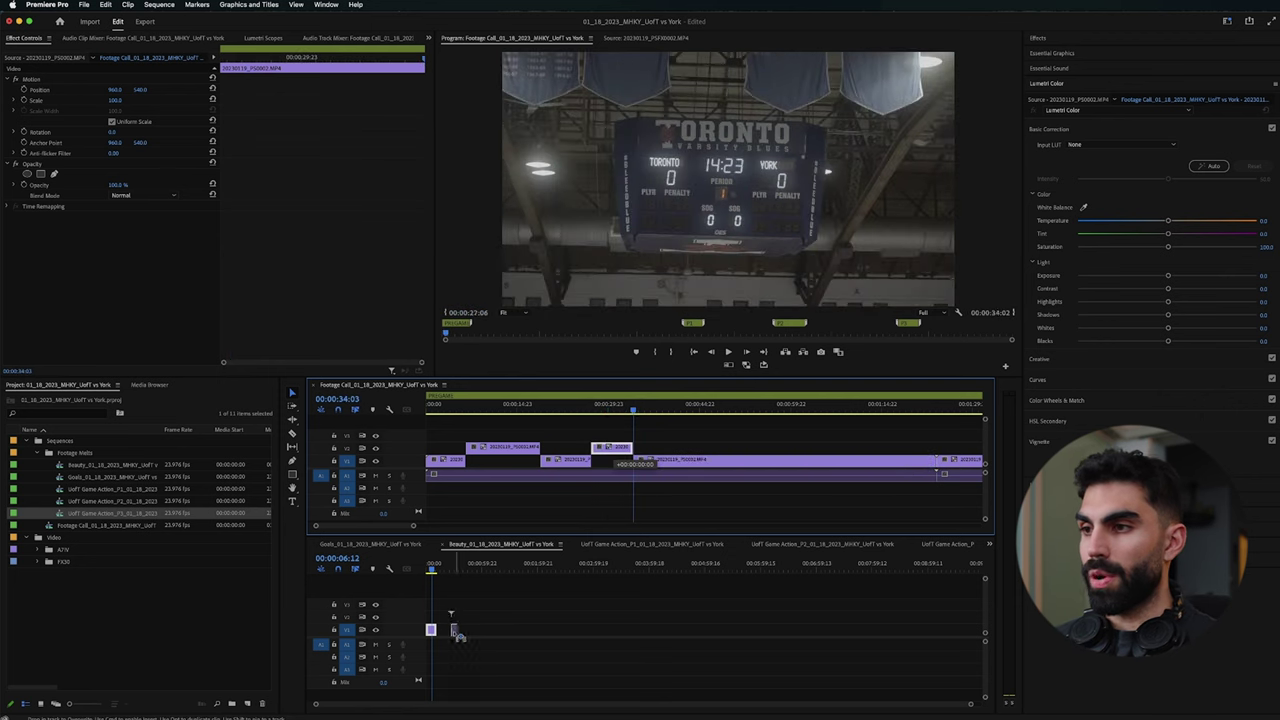
Step: Cut the on-ice warm-up clip in the Footage Call sequence at 00:03:00:04
left_click_drag(647, 401, 948, 423)
key("minus")
left_click_drag(690, 409, 980, 409)
key("equal")
key("equal")
key("equal")
left_click_drag(706, 409, 639, 406)
key("super+k")
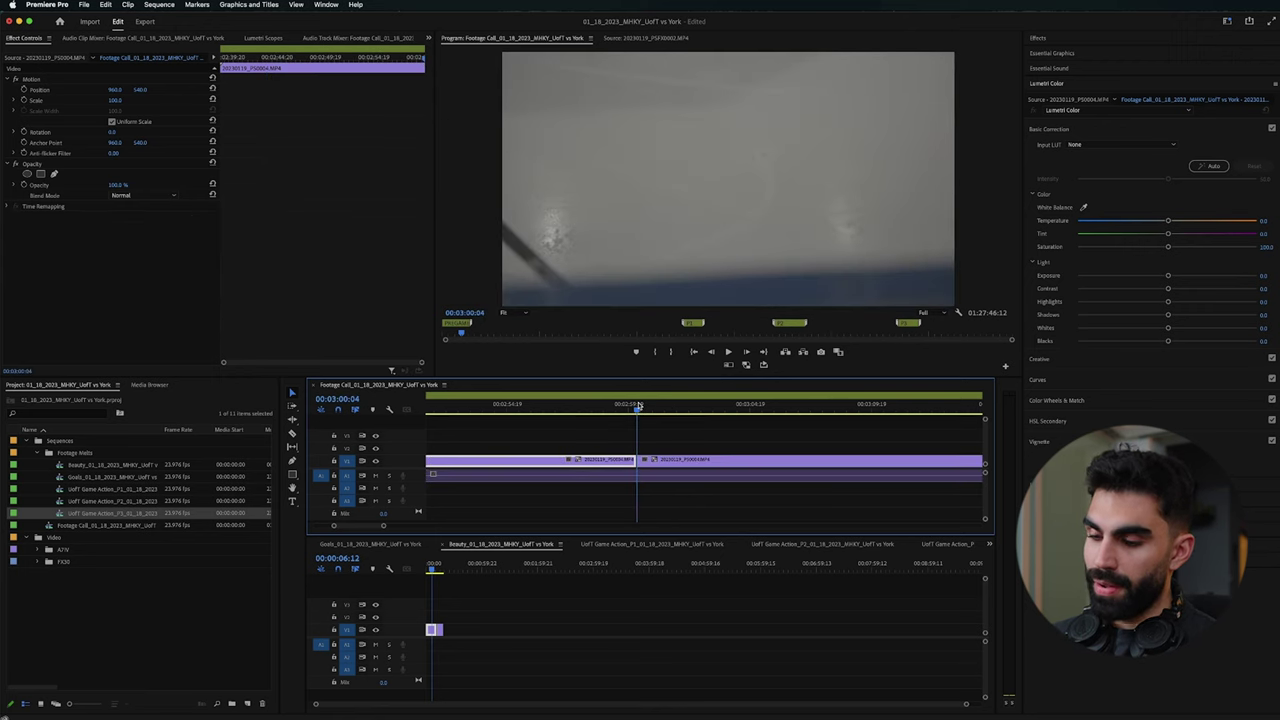
Step: Cut the warm-up clip again at 00:03:08:16 and raise the section between the cuts one track
key("space")
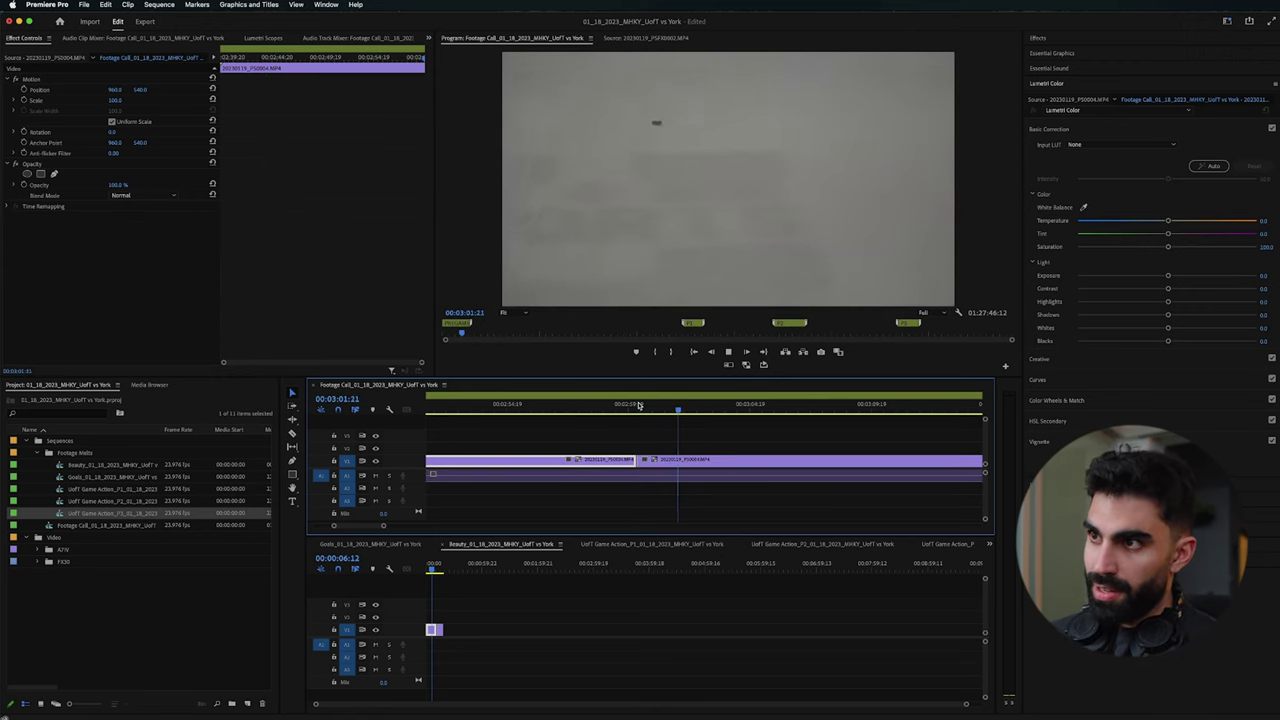
left_click(845, 404)
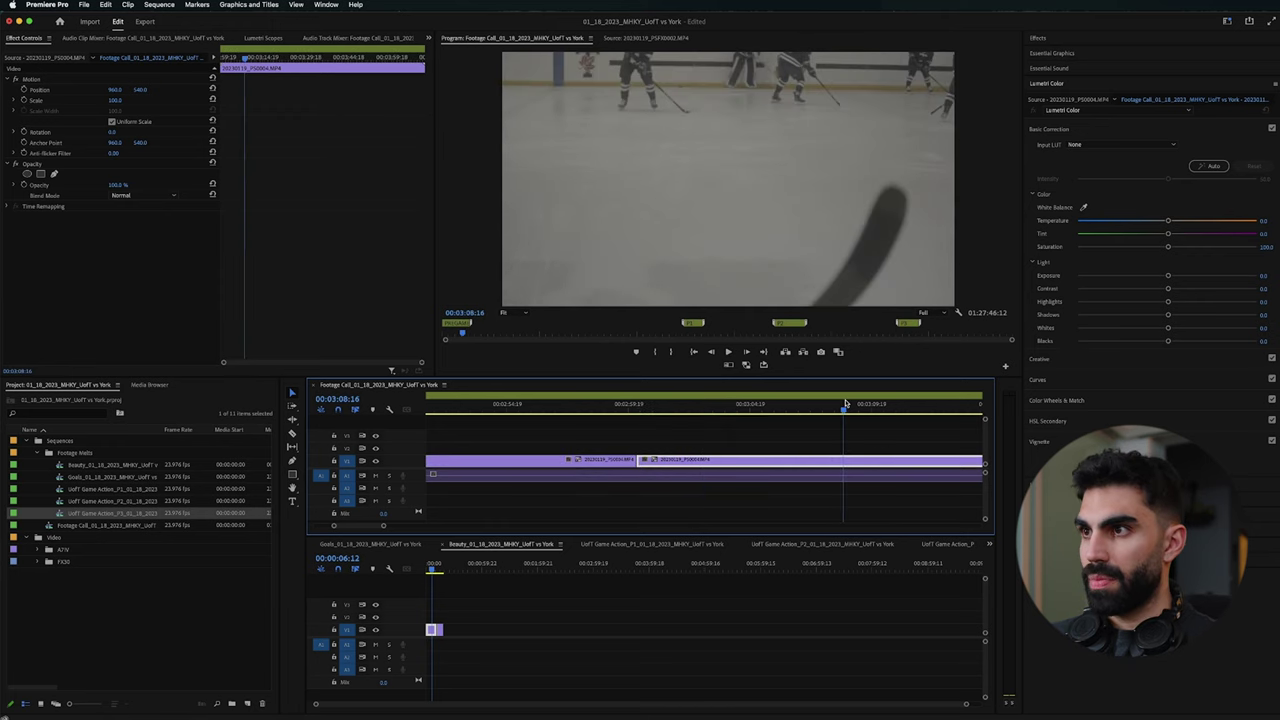
key("alt+Up")
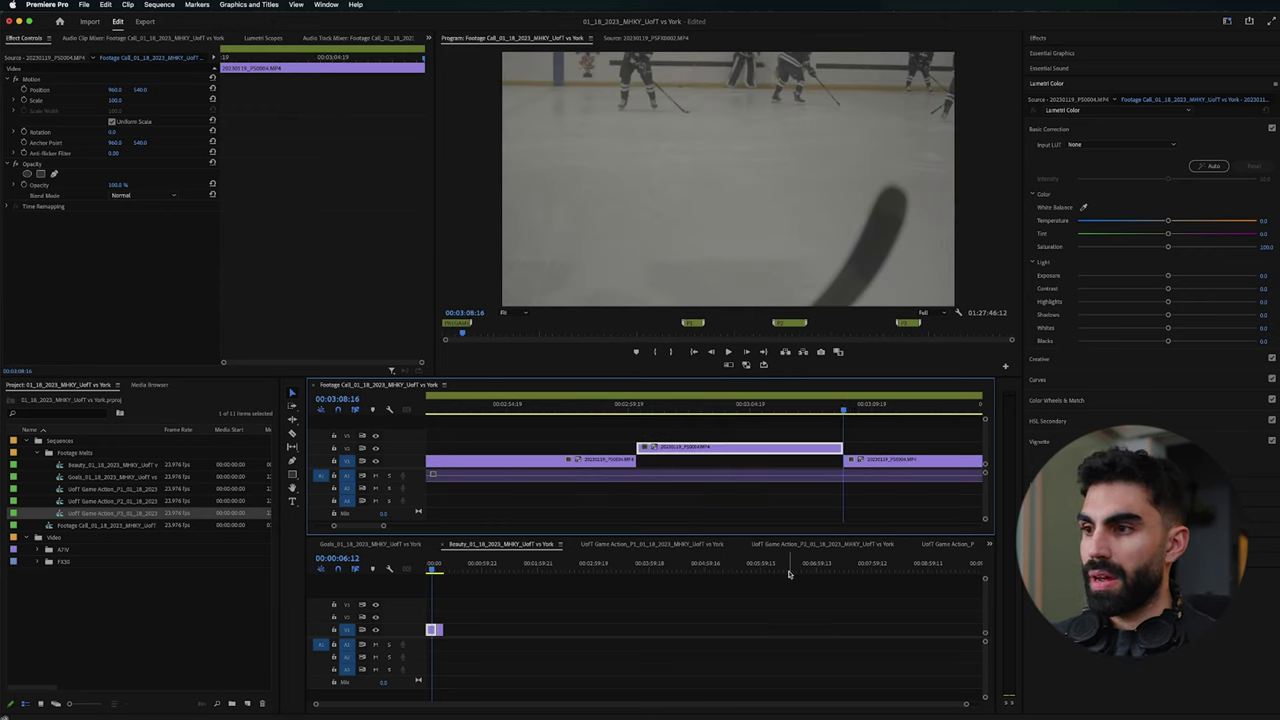
Step: Duplicate the Goals sequence in the project and rename the copy Pregame_01_18_2023_MHKY_UofT vs York
left_click(989, 545)
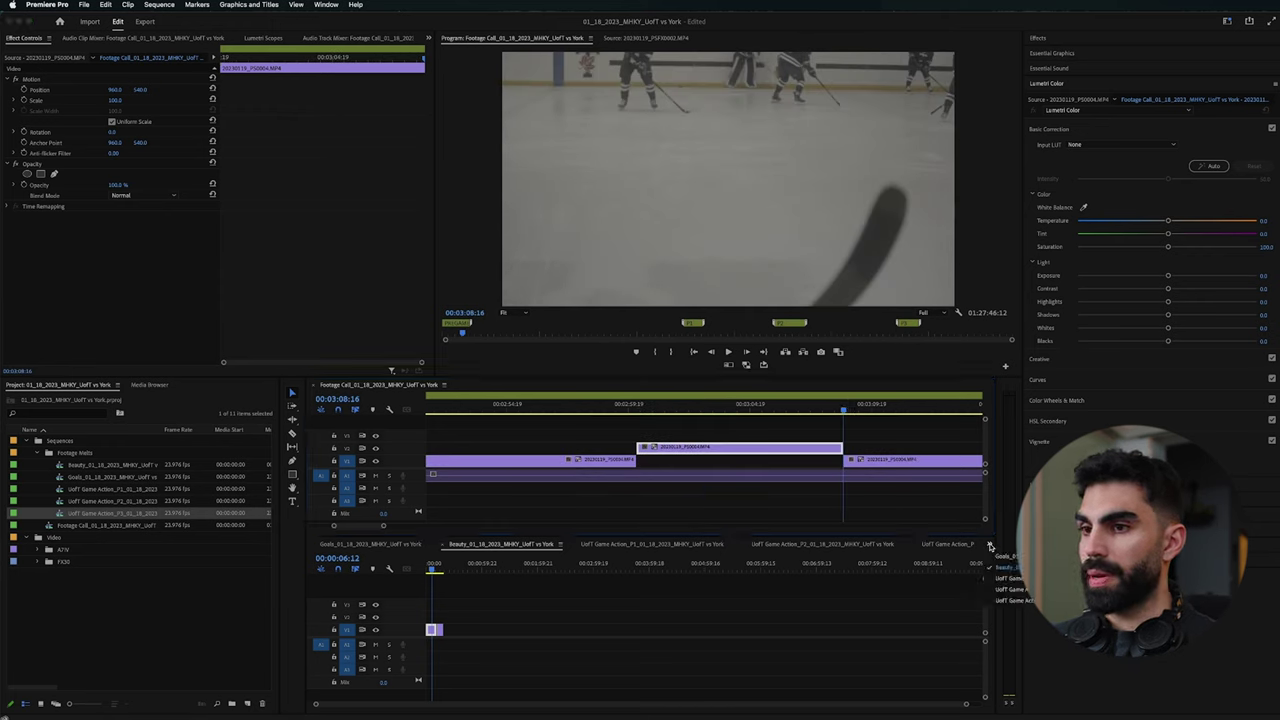
left_click(830, 608)
left_click(100, 500)
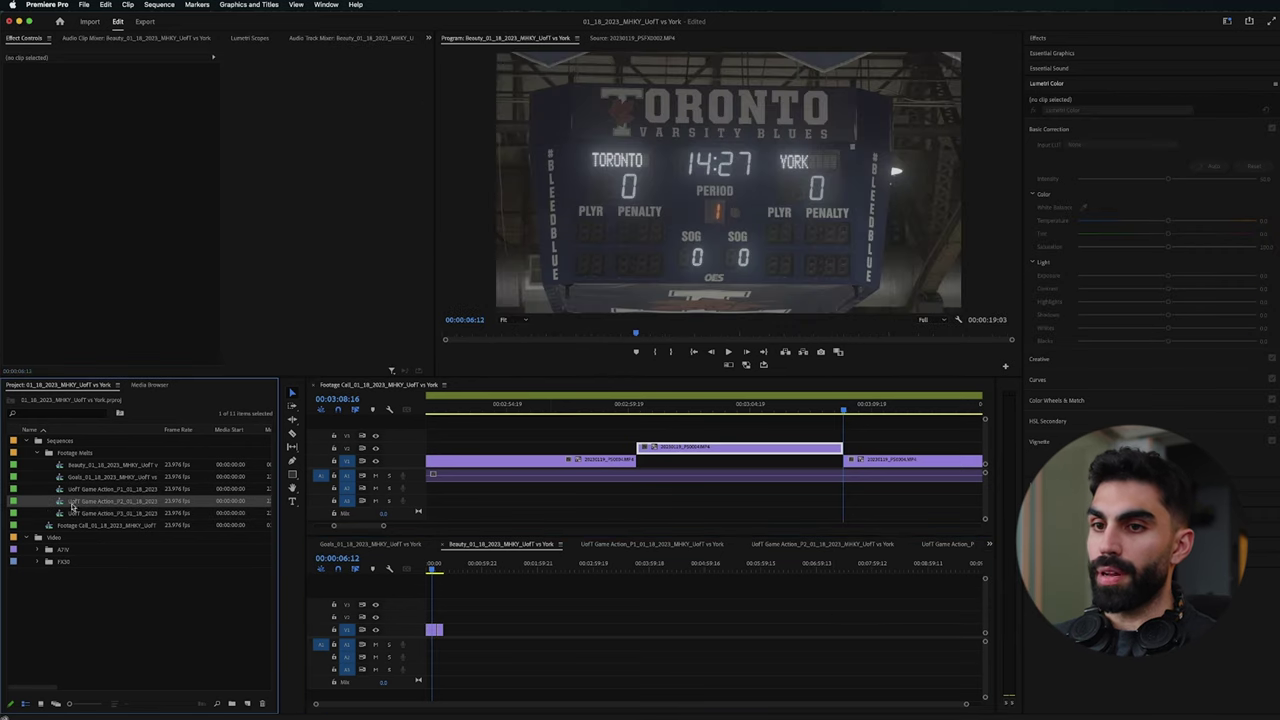
left_click(72, 513)
left_click(84, 477)
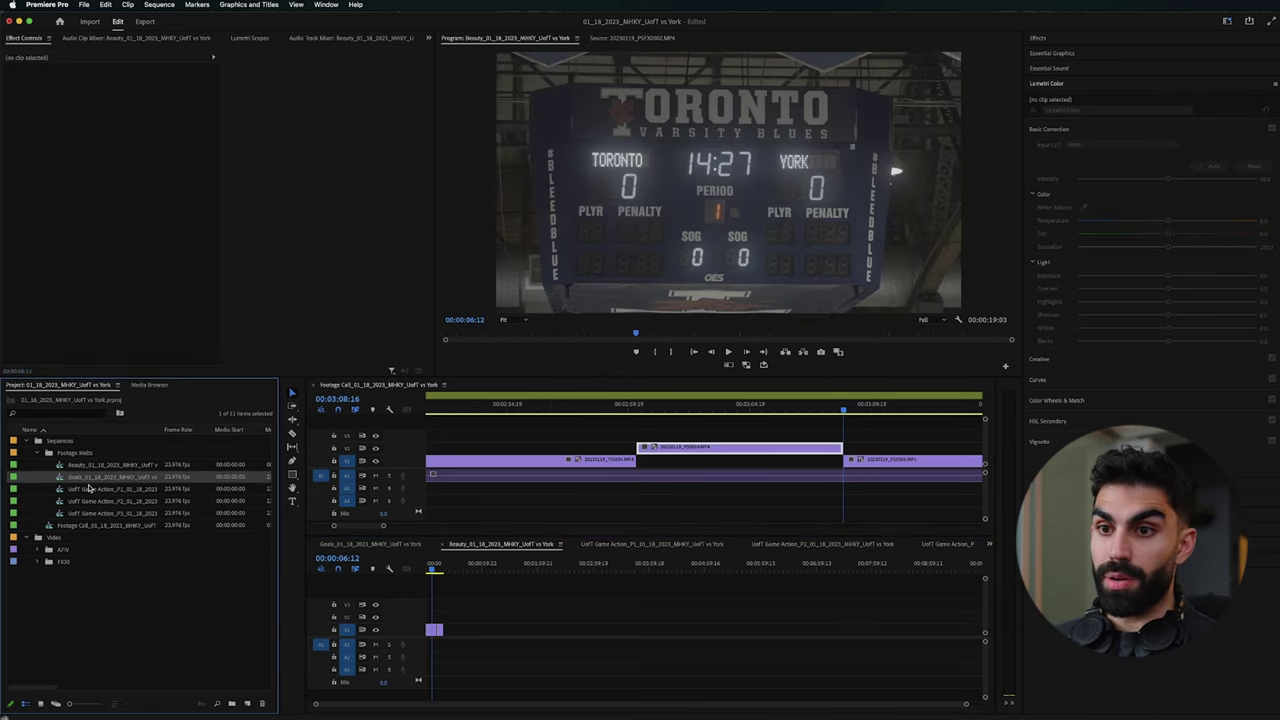
key("super+c")
key("super+v")
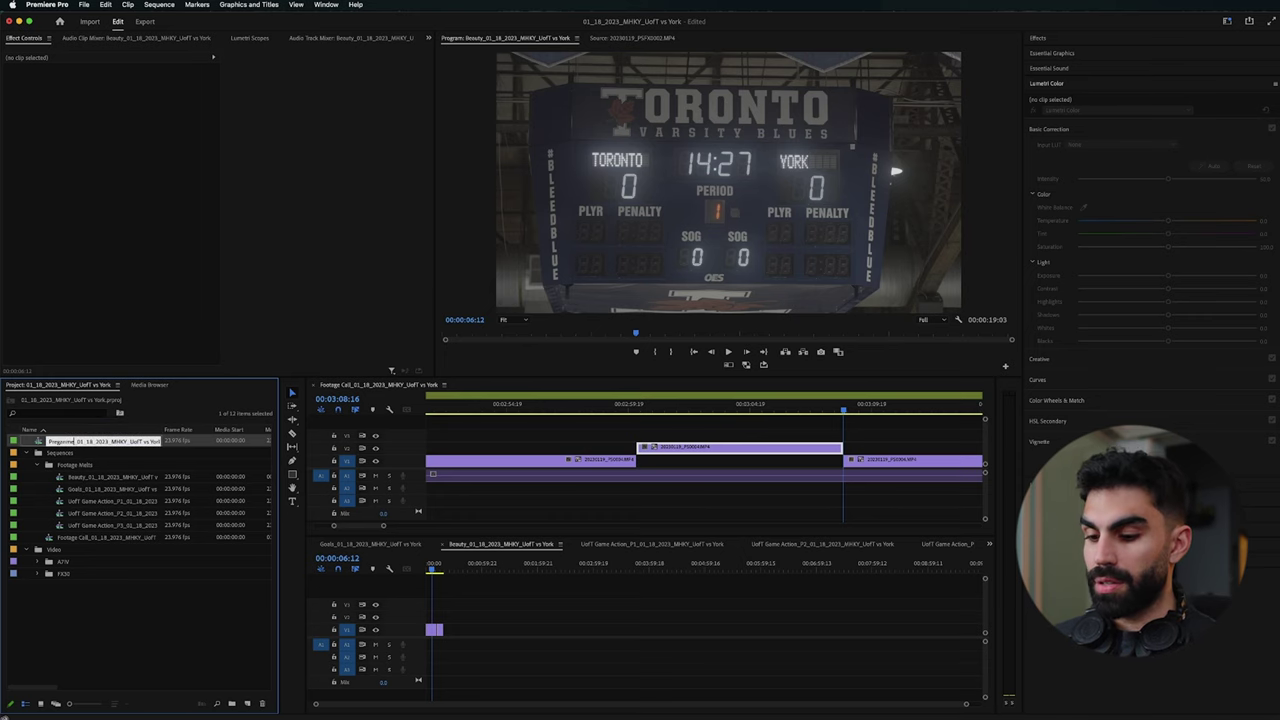
Step: File the Pregame sequence in the bin with the other category sequences and copy the raised warm-up shot to its start
left_click(84, 489)
double_click(41, 441)
left_click_drag(41, 441, 66, 465)
left_click_drag(682, 448, 430, 636)
Step: Reorder the open sequences so that Pregame comes before UofT Game Action P1
left_click(666, 436)
key("minus")
key("minus")
key("minus")
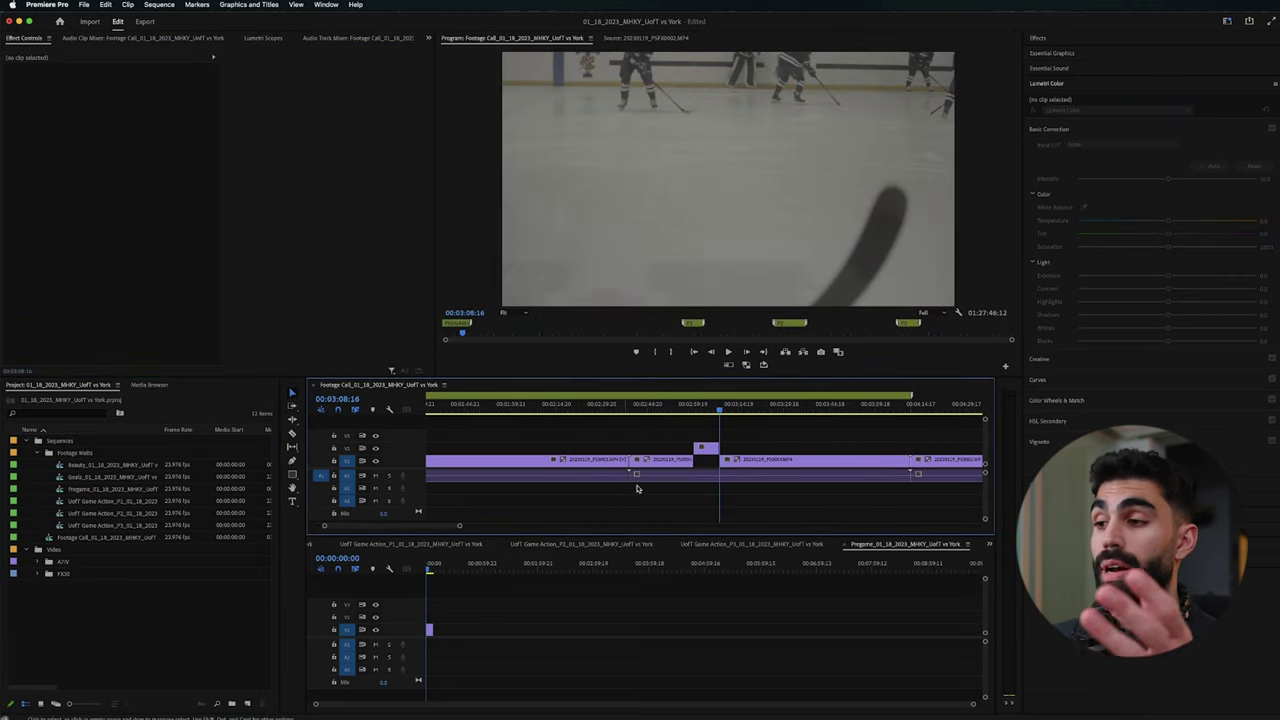
left_click(905, 546)
left_click_drag(408, 553, 390, 551)
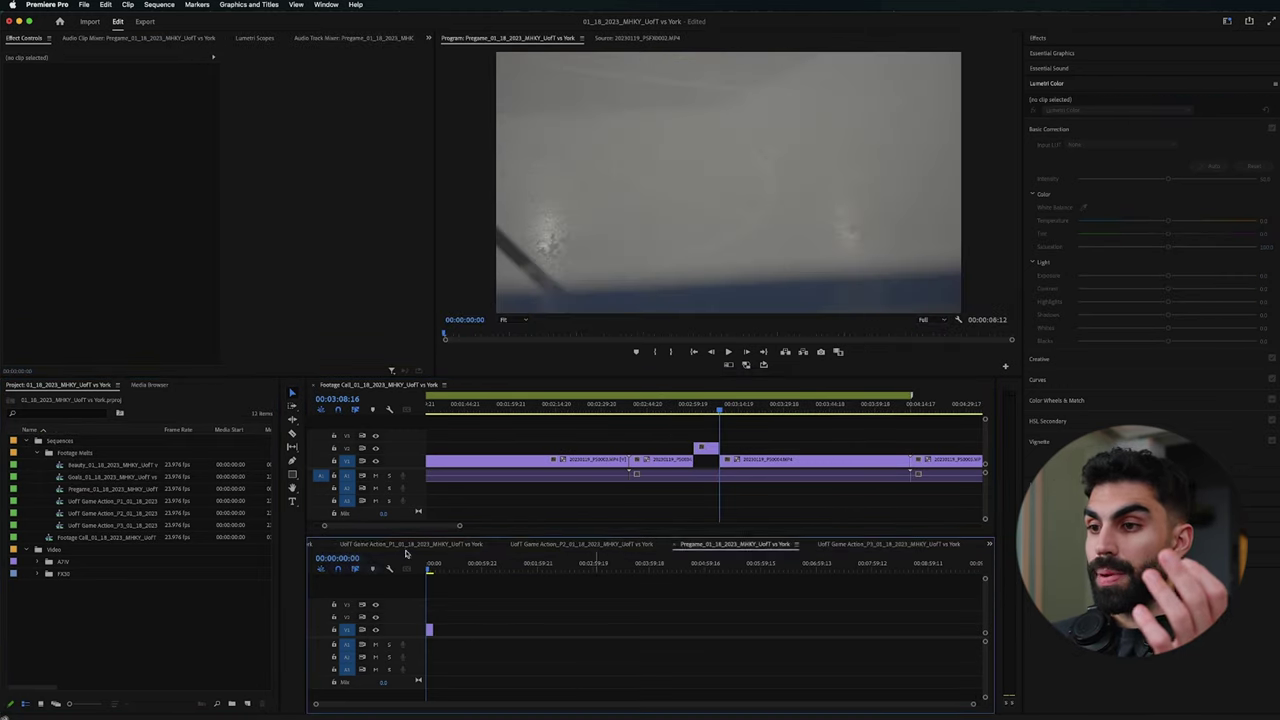
Step: Search the shot log in Notes for "goal", then switch back to Premiere Pro and expand the A7IV footage bin
key("super+Tab")
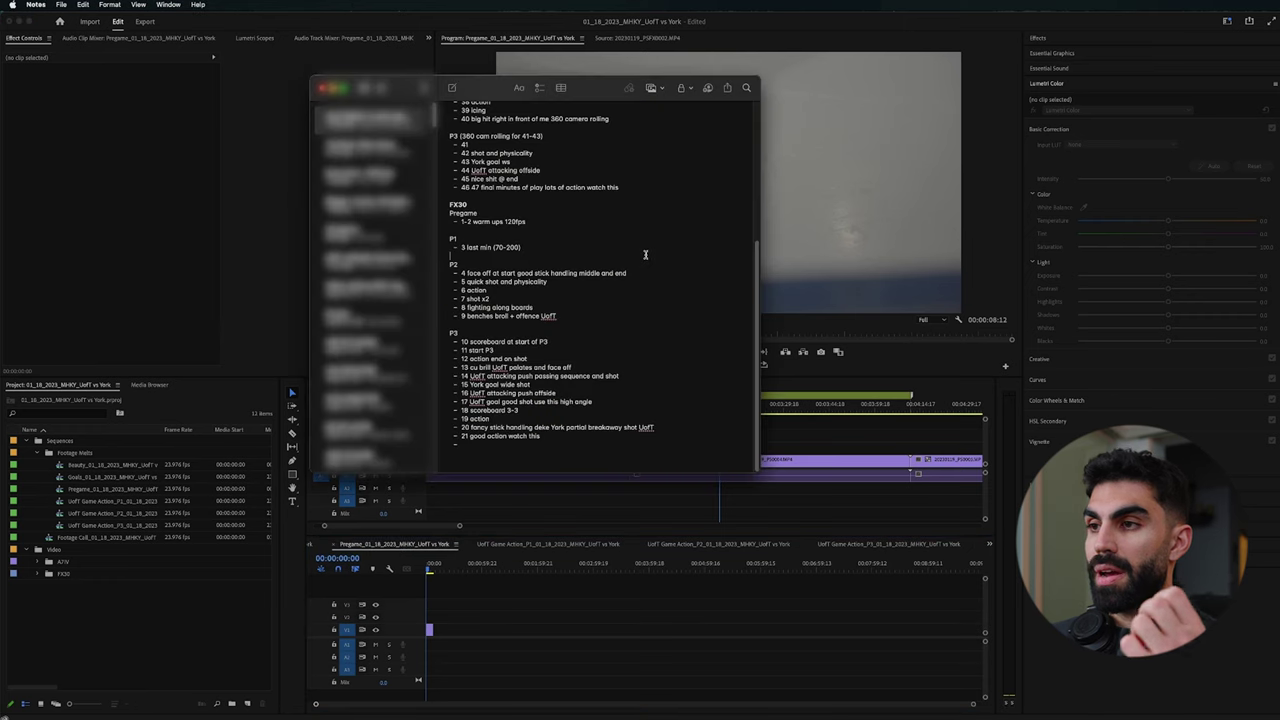
type("goal")
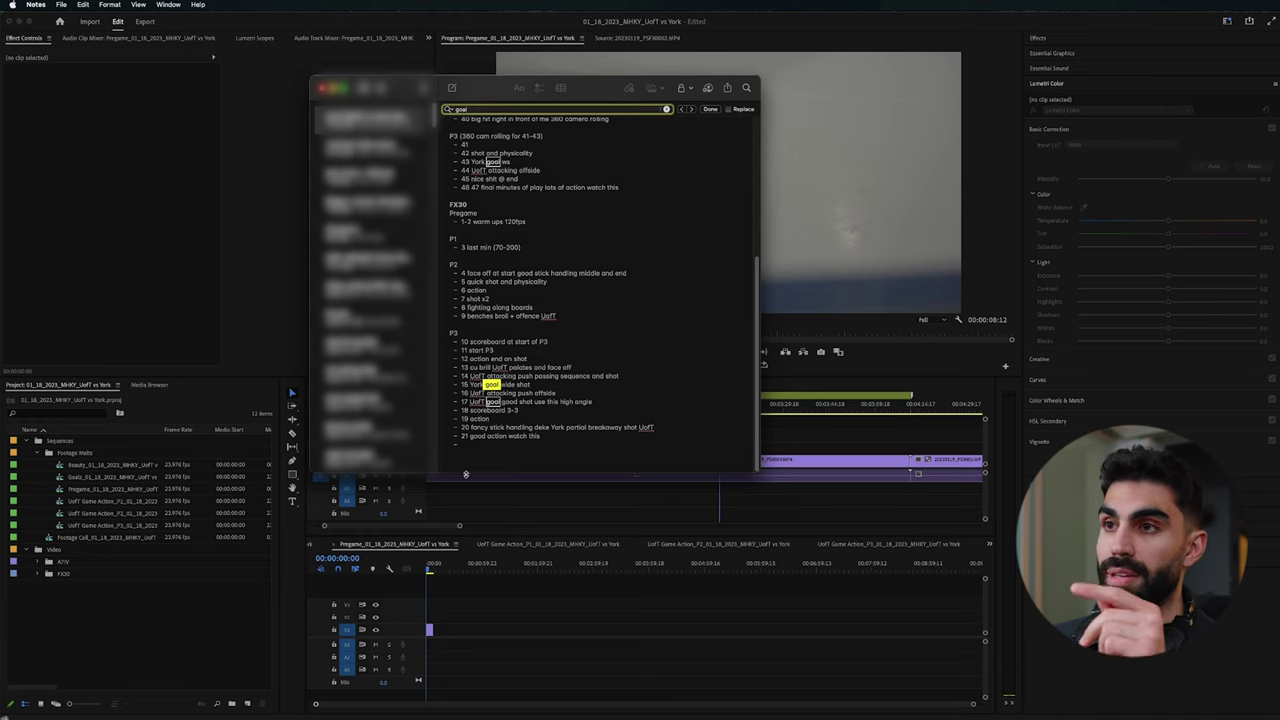
left_click(38, 562)
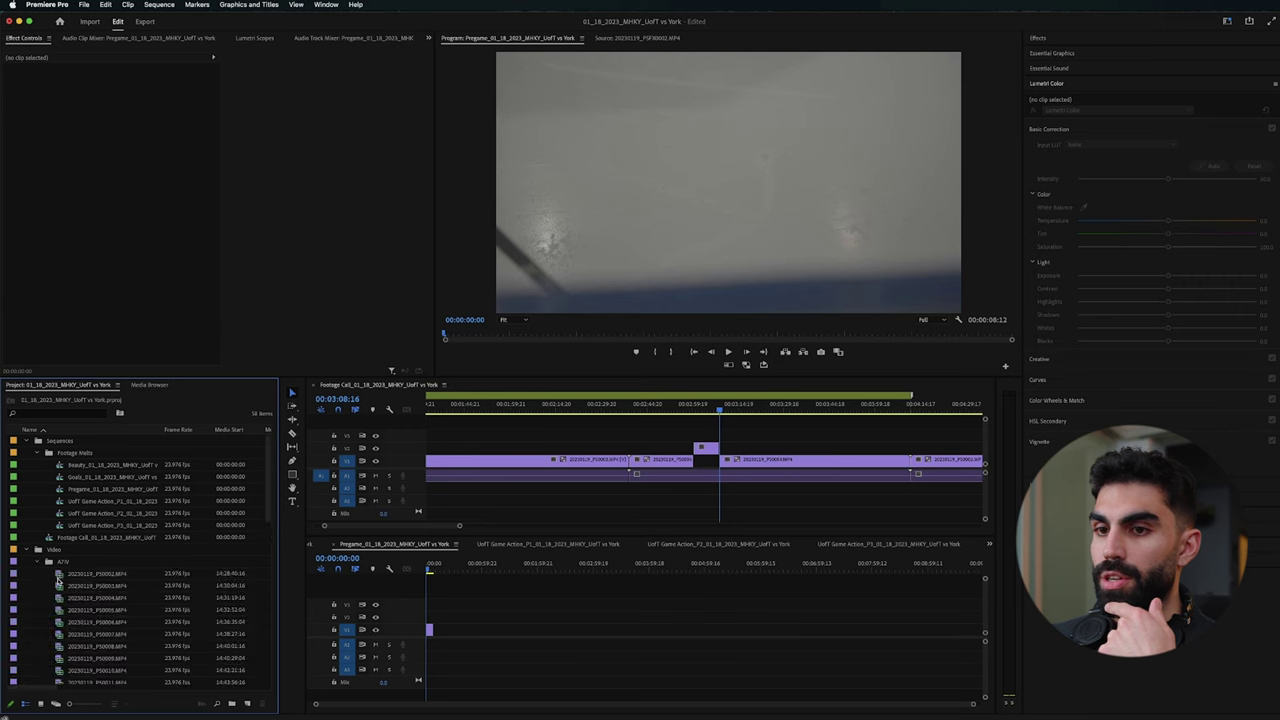
scroll(59, 581, "down", 4)
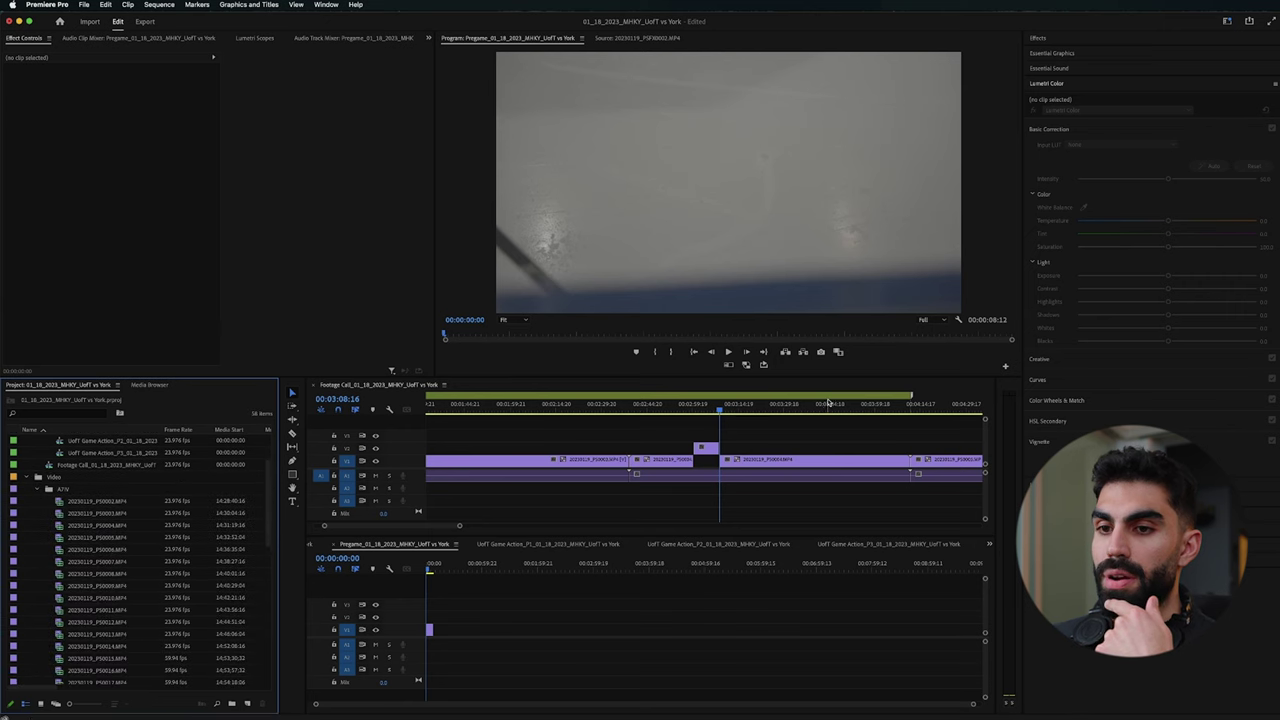
Step: Find the first-period clip with the bench footage and UofT goal celebration in the Footage Call sequence
left_click(828, 403)
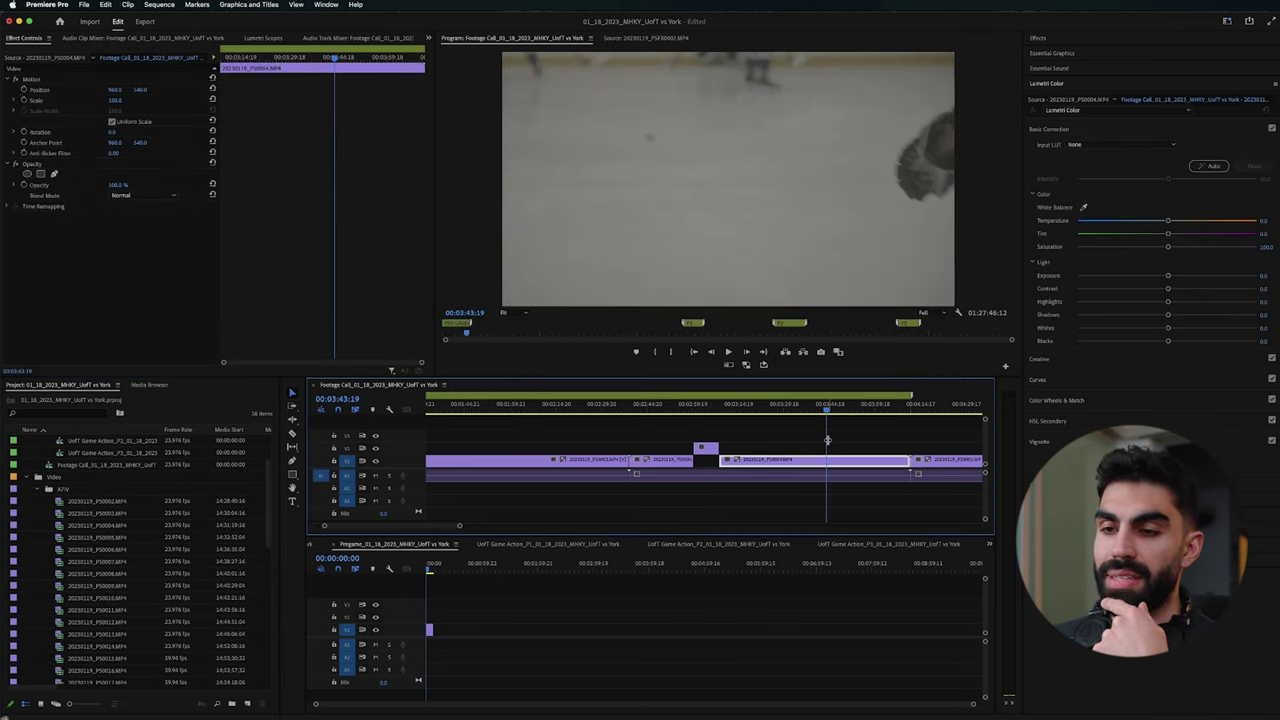
key("minus")
key("minus")
key("minus")
left_click(740, 405)
left_click(697, 405)
key("equal")
key("equal")
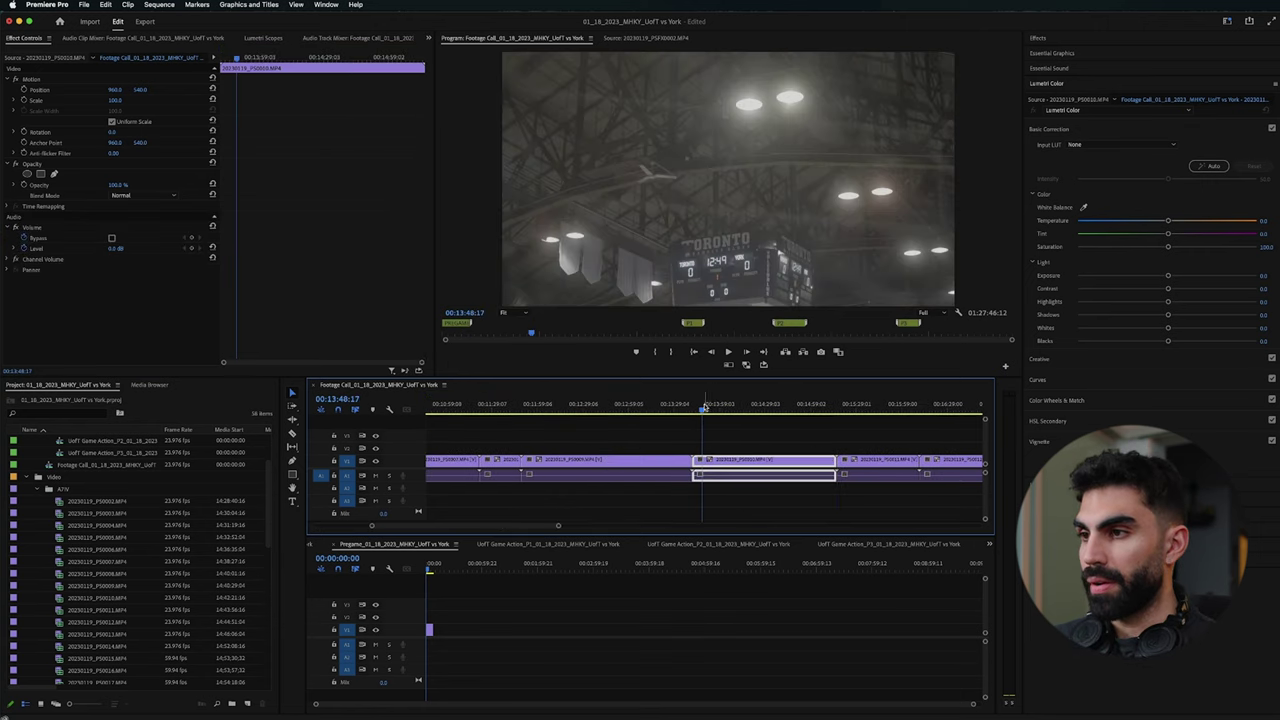
left_click(669, 406)
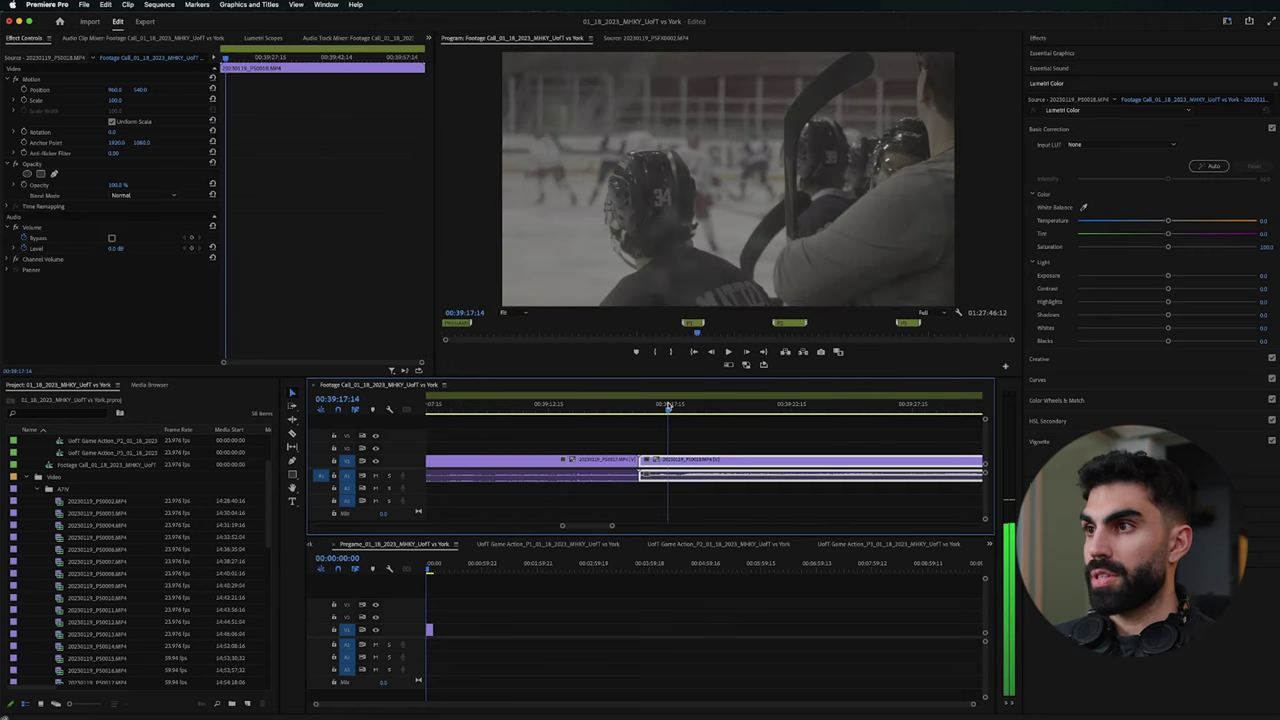
Step: Cut out the UofT goal celebration section ending at 00:39:38:12 and raise it one track
left_click_drag(668, 406, 885, 415)
key("super+k")
key("minus")
key("minus")
key("equal")
left_click_drag(765, 411, 831, 409)
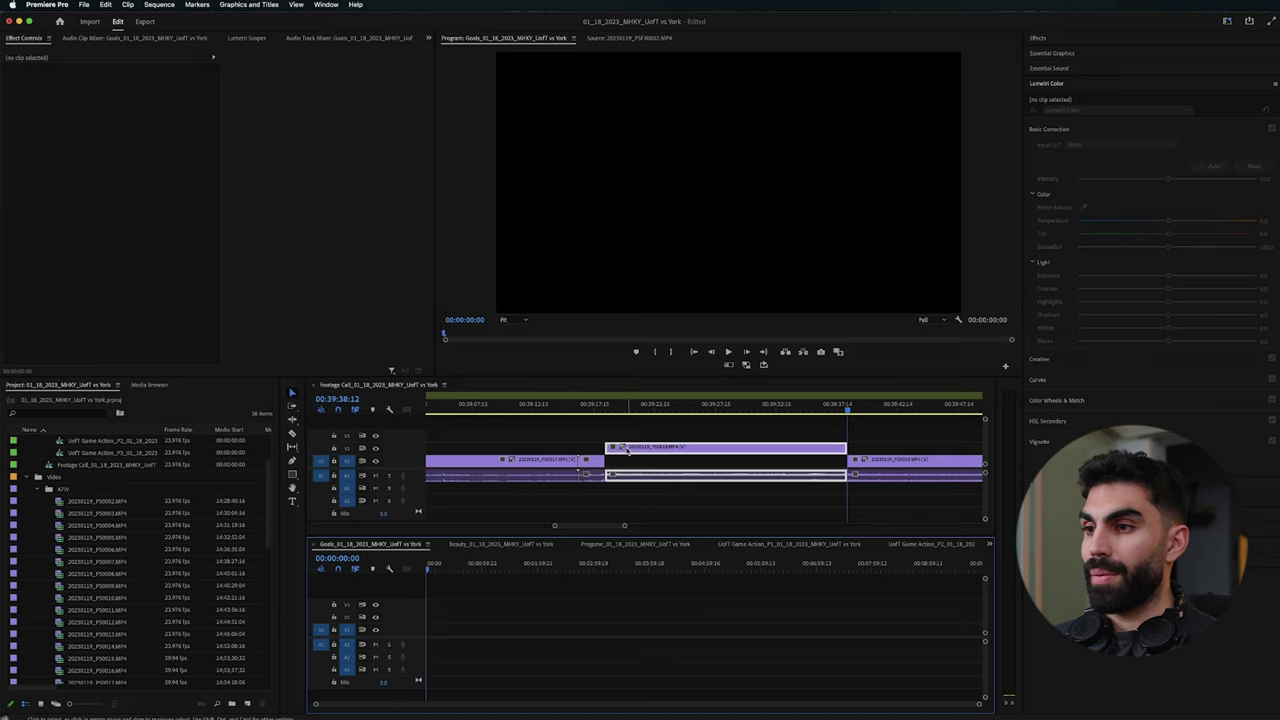
Step: Copy the raised goal celebration shot to the start of the Goals sequence, keeping the existing sequence settings
left_click_drag(628, 451, 430, 636)
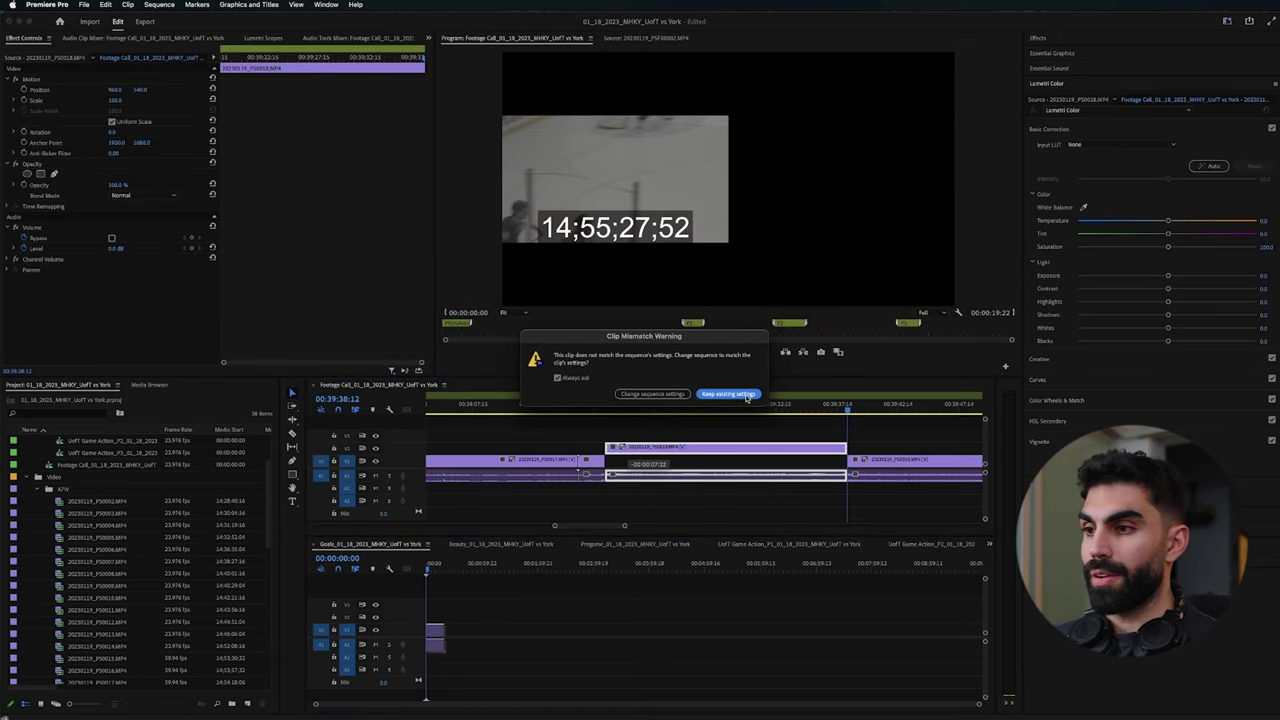
left_click(728, 394)
Step: Play the goal celebration shot in the Goals sequence and check the clip's properties
key("space")
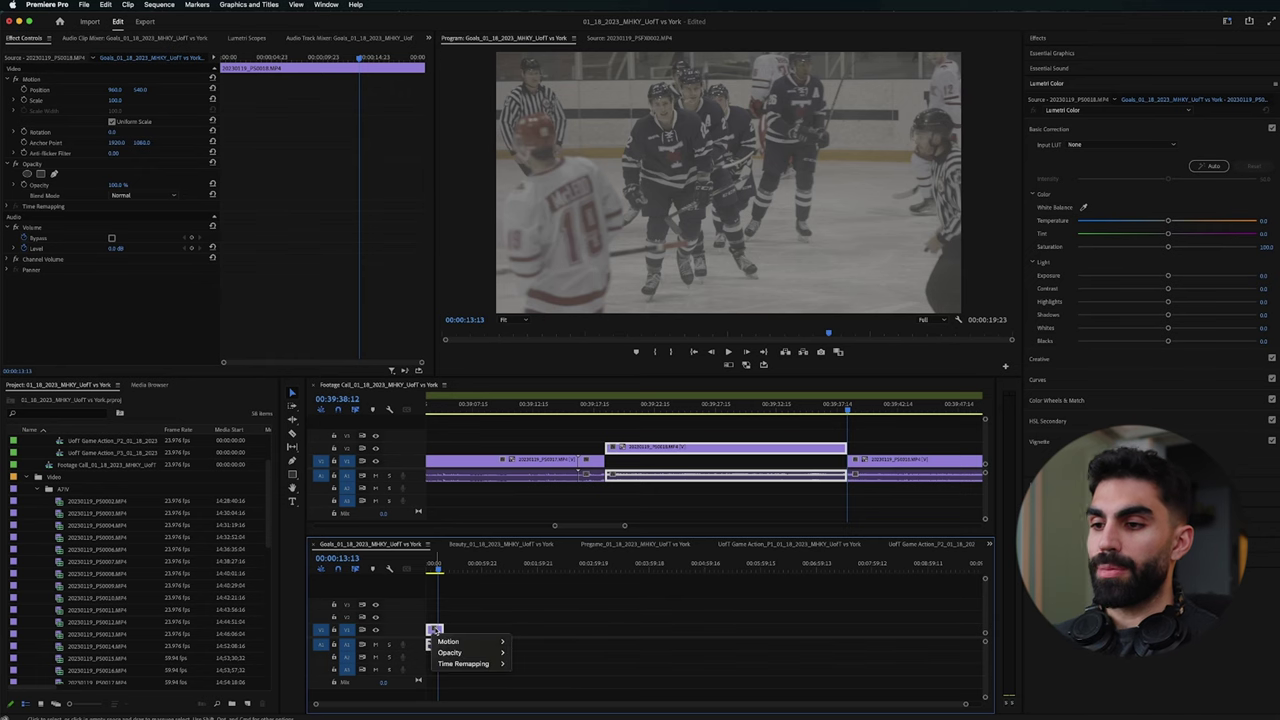
right_click(434, 632)
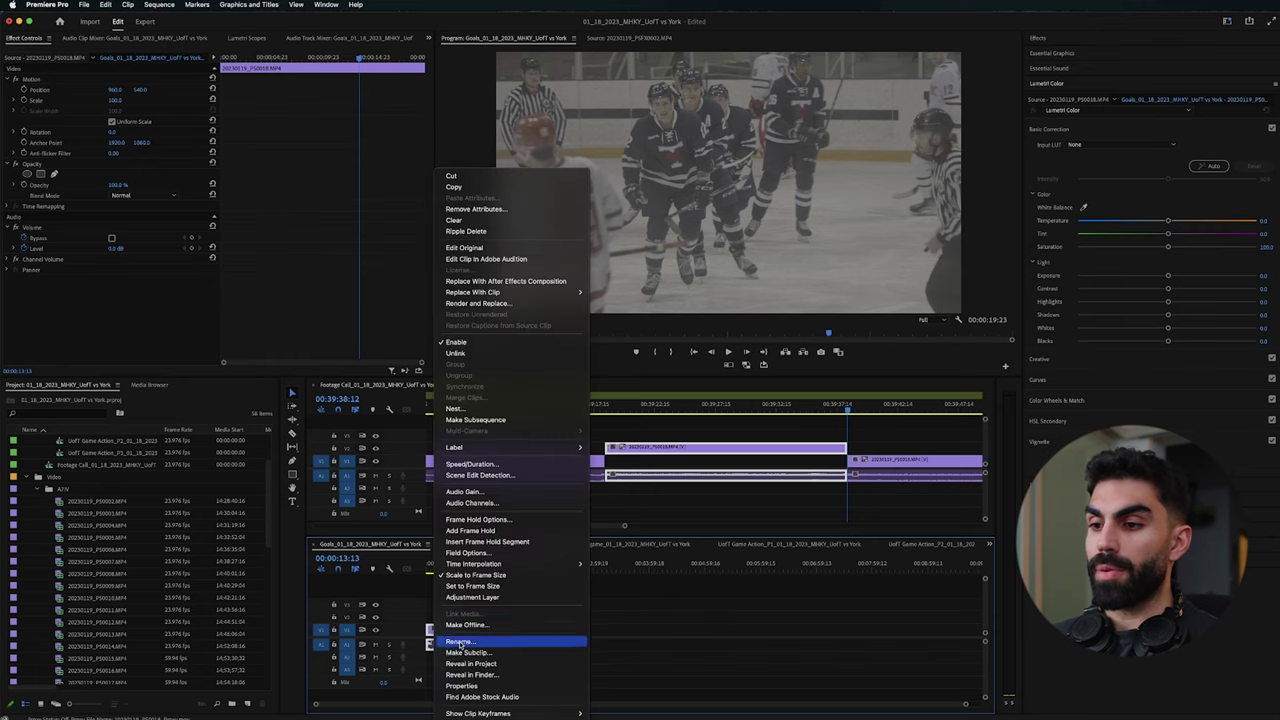
left_click(462, 686)
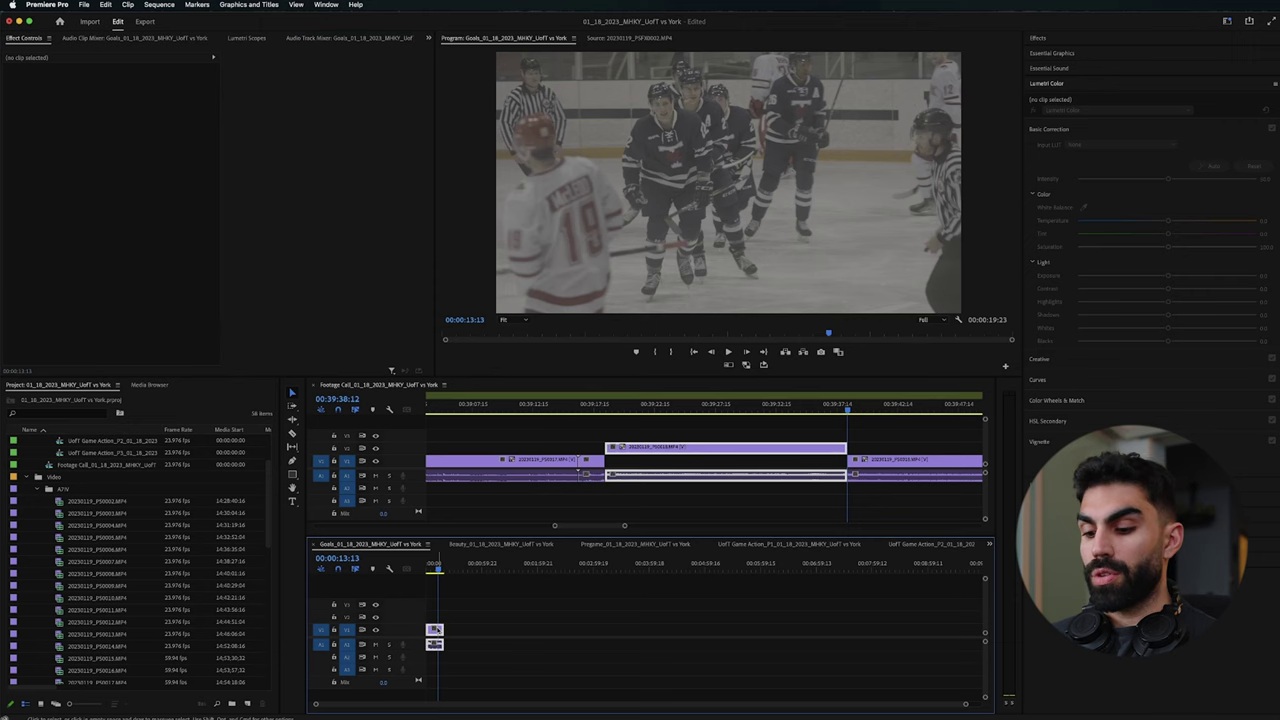
Step: Try slowing down the goal celebration clip in the Goals sequence through its speed and duration settings
key("super+r")
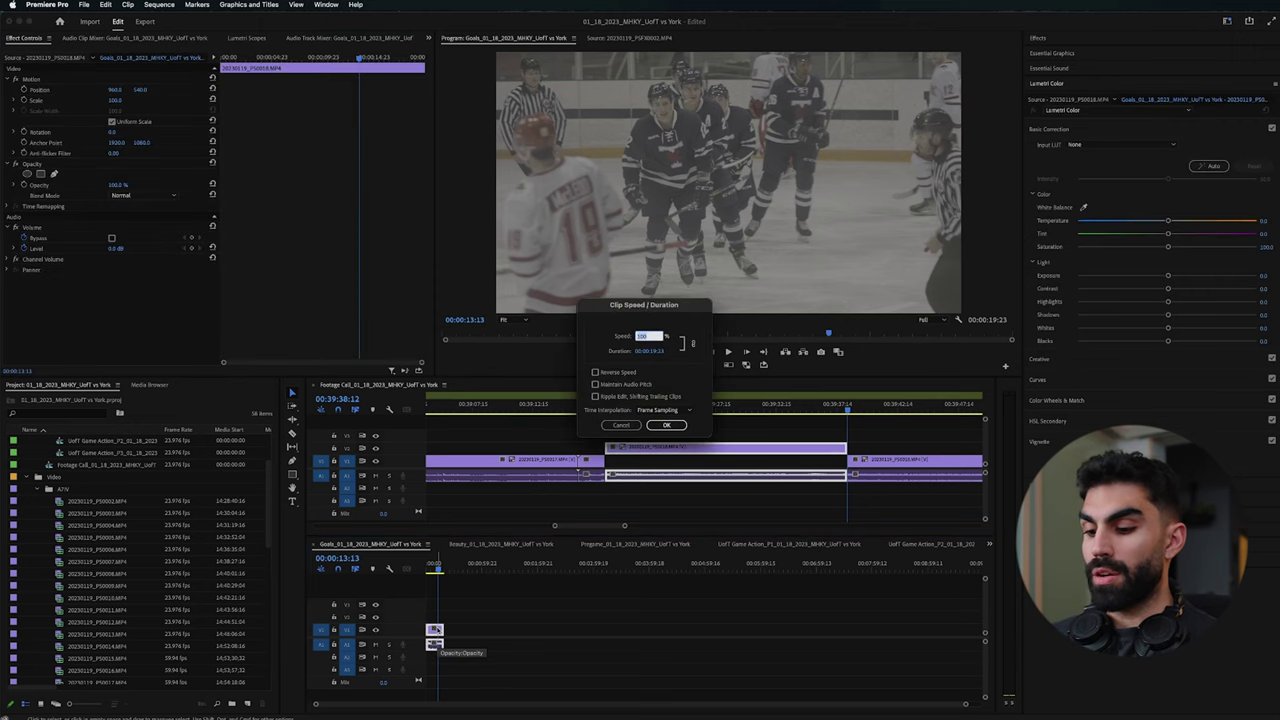
key("Return")
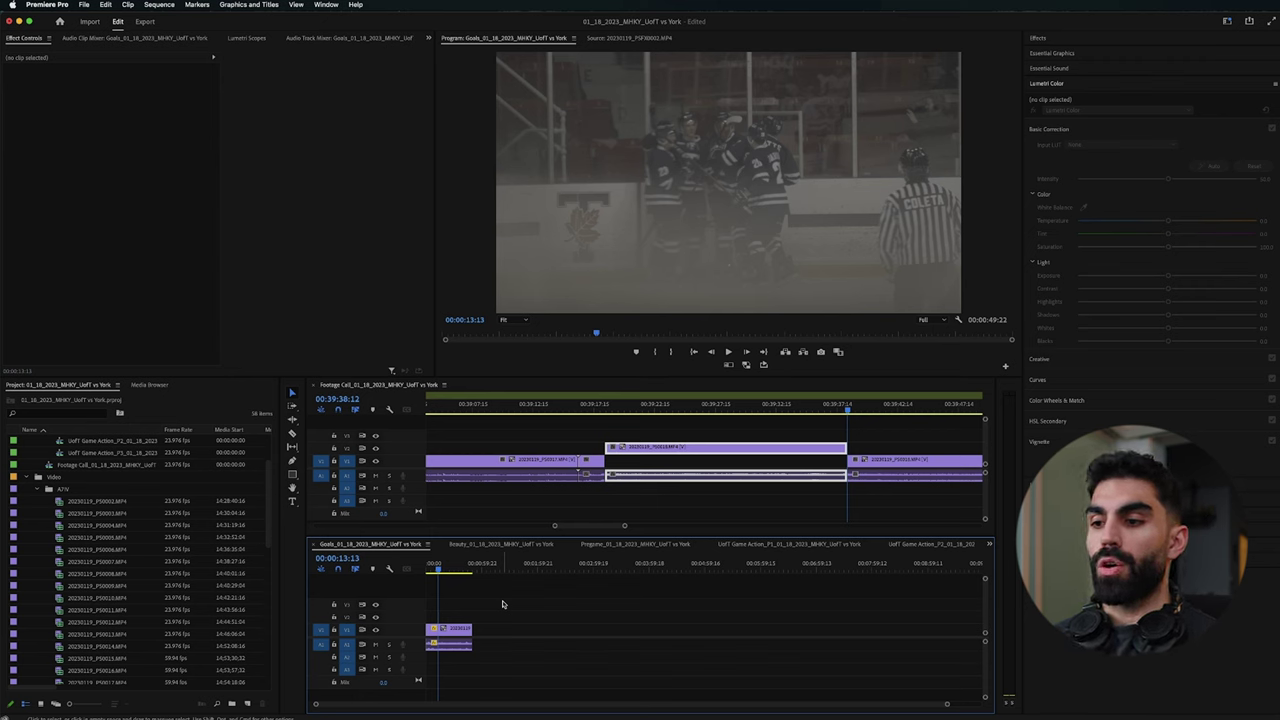
left_click(434, 640)
key("super+r")
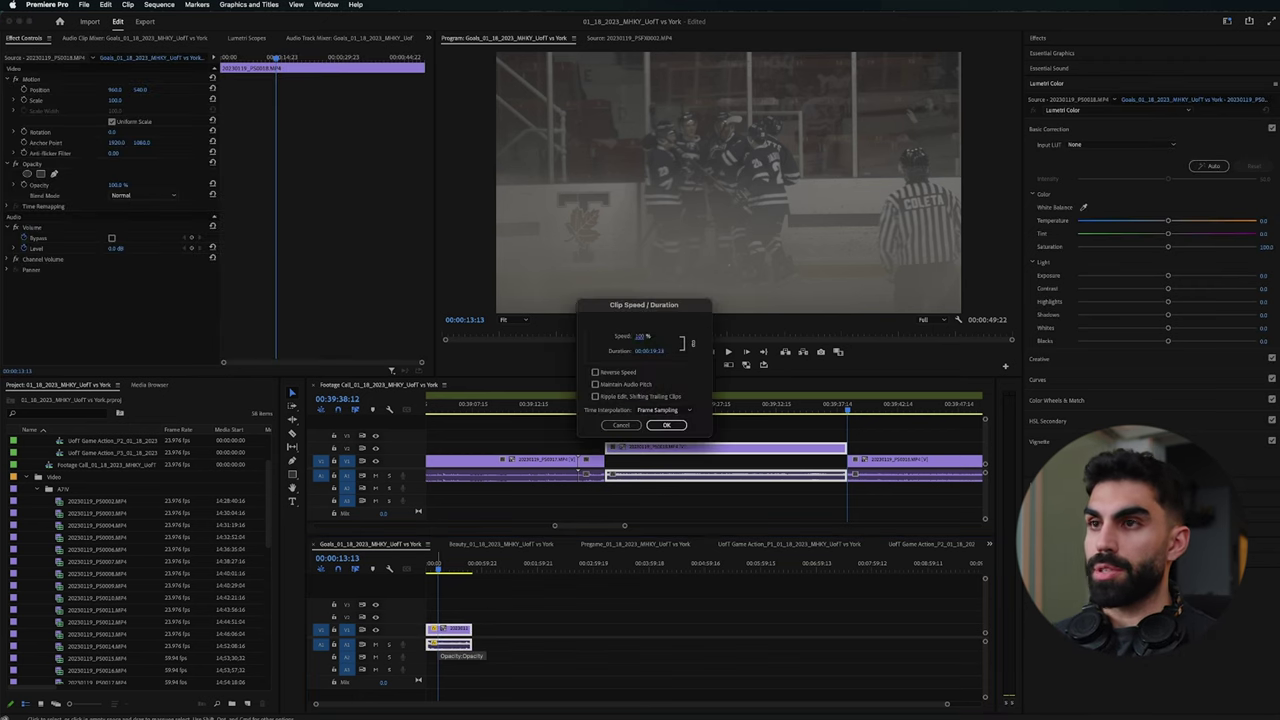
key("Return")
Step: Set the Goals sequence's timebase to 59.94 frames/second
left_click(159, 5)
left_click(175, 19)
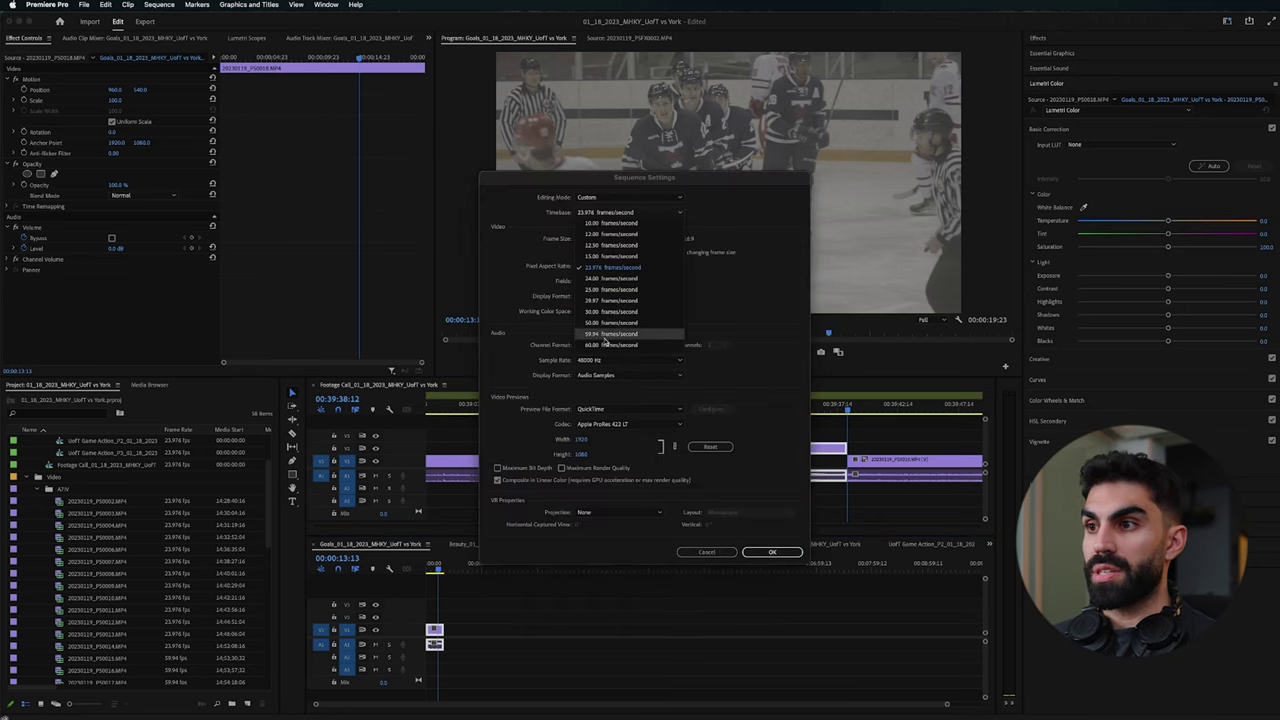
left_click(769, 553)
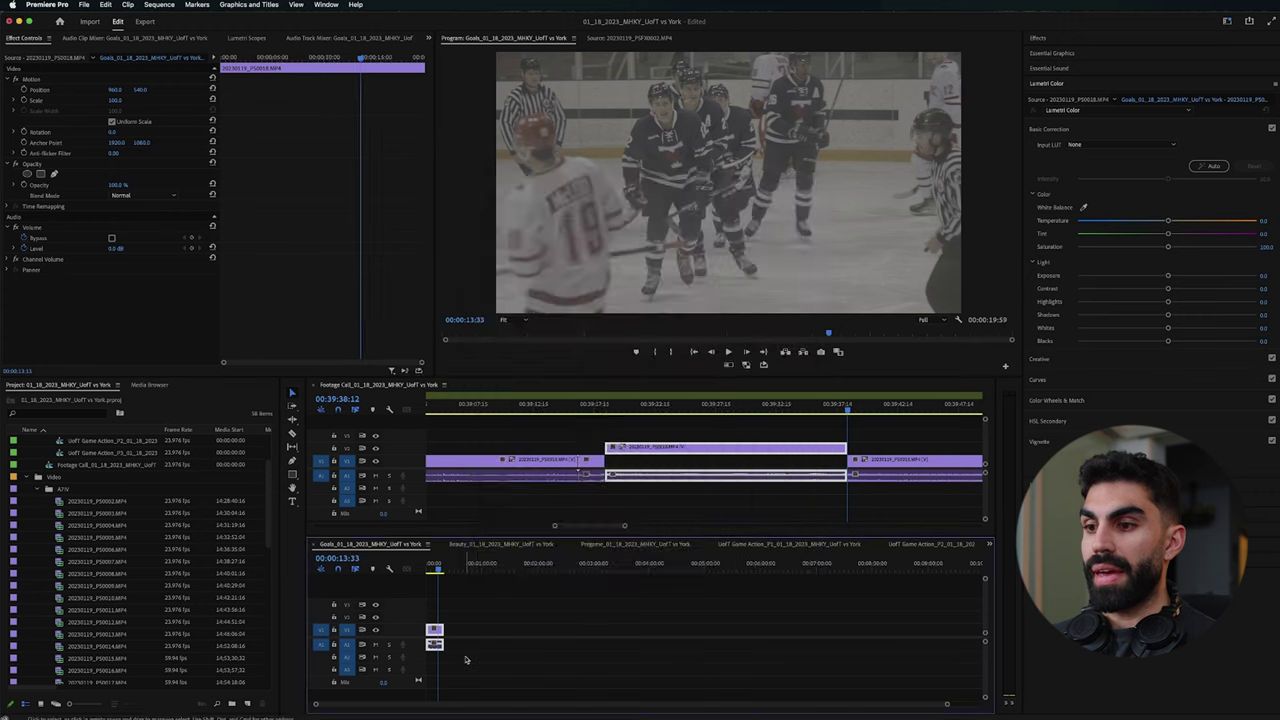
Step: Return the playhead to the start of the Goals sequence and review the "goal" entries in the Notes shot log
left_click(430, 595)
left_click(432, 573)
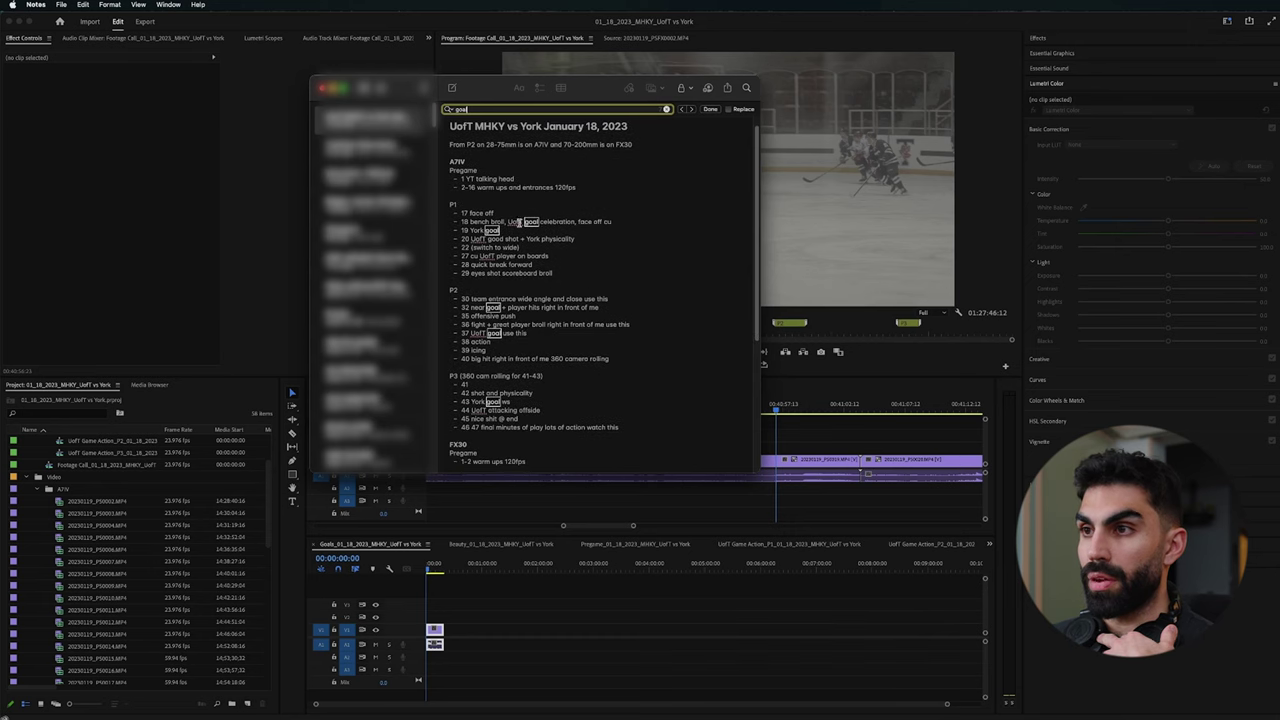
scroll(495, 335, "down", 5)
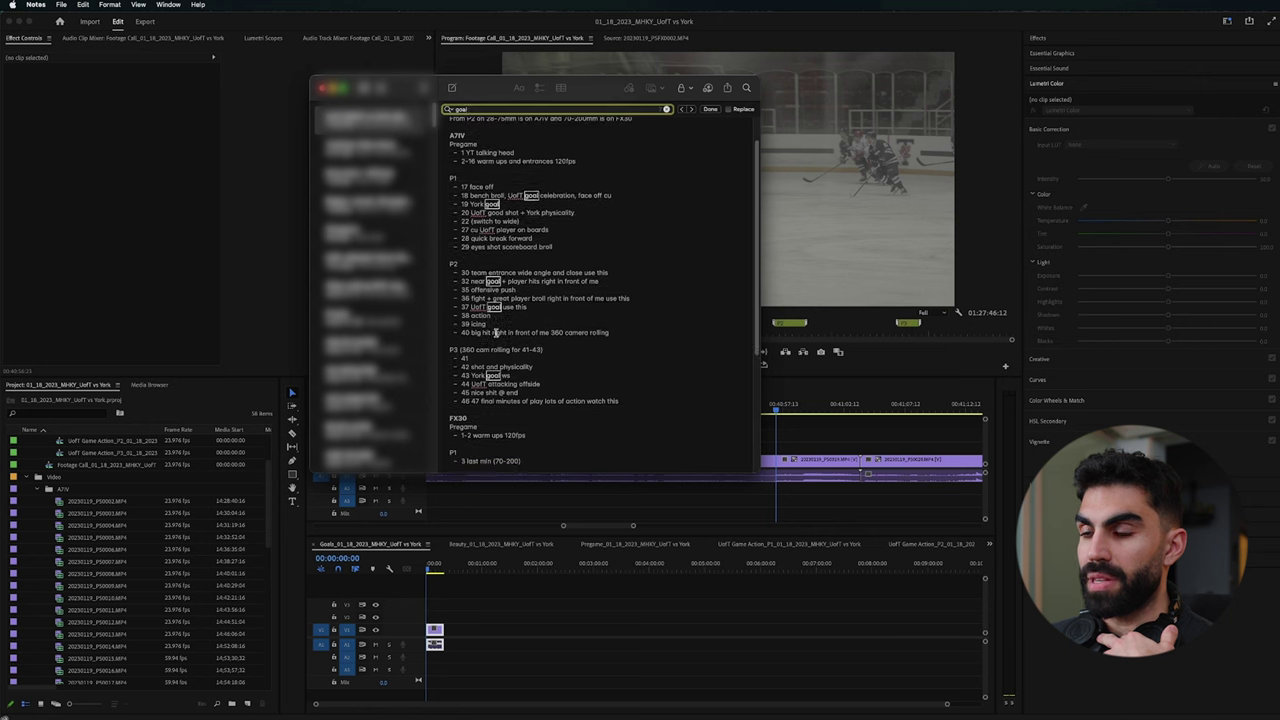
Step: Review the 20230119_PS0037 and PS0038 clips in the Footage Call sequence against the goal entries in the Notes shot log
scroll(495, 335, "down", 5)
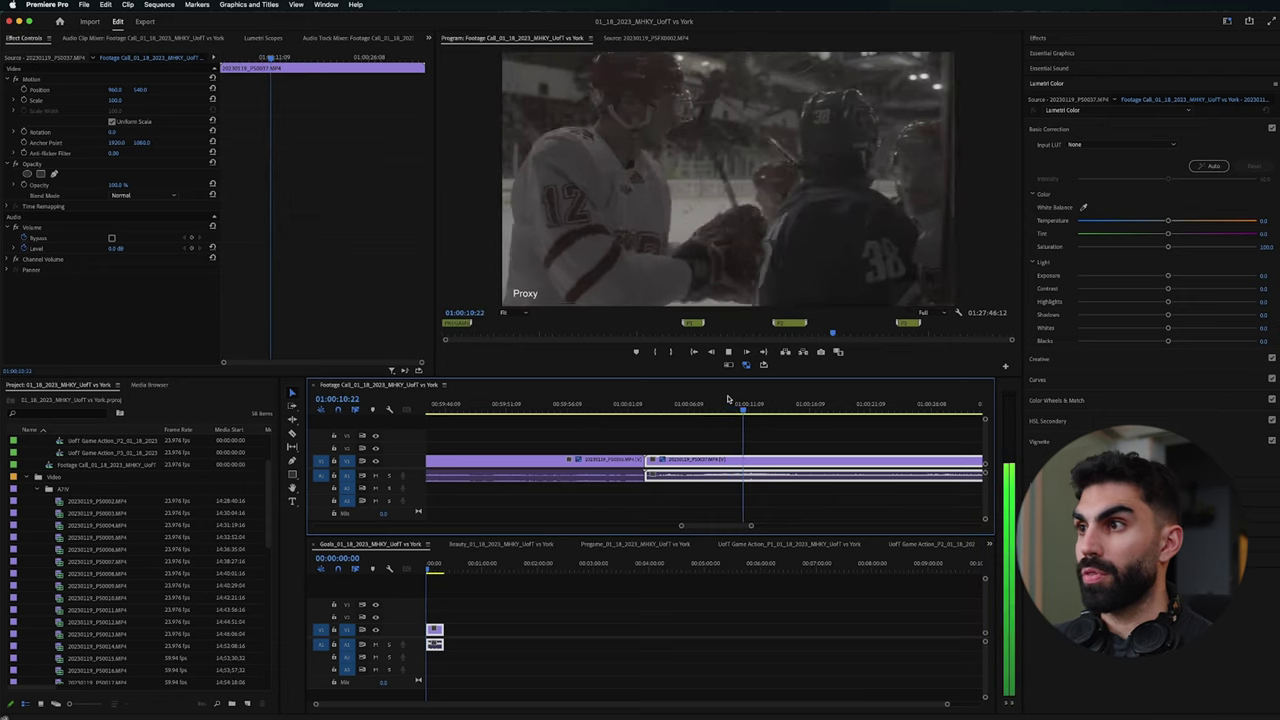
key("minus")
key("equal")
key("equal")
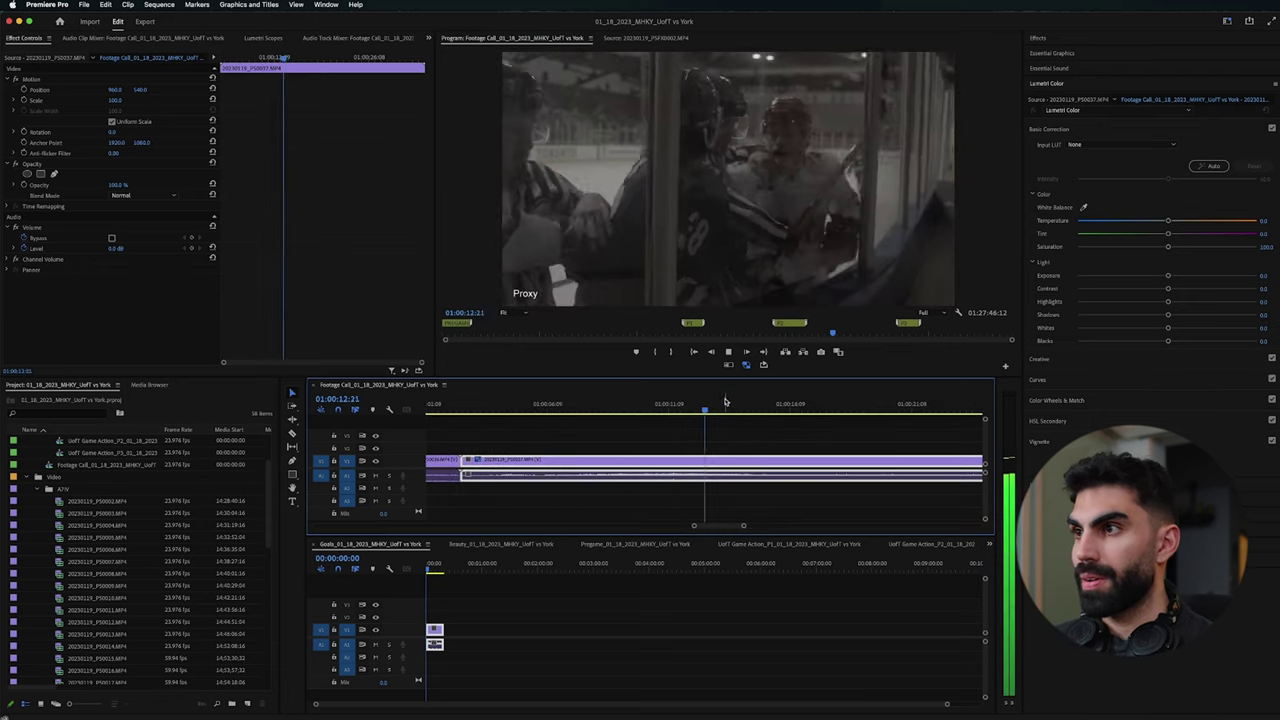
key("minus")
key("minus")
left_click(802, 409)
left_click_drag(802, 410, 852, 412)
key("equal")
key("super+Tab")
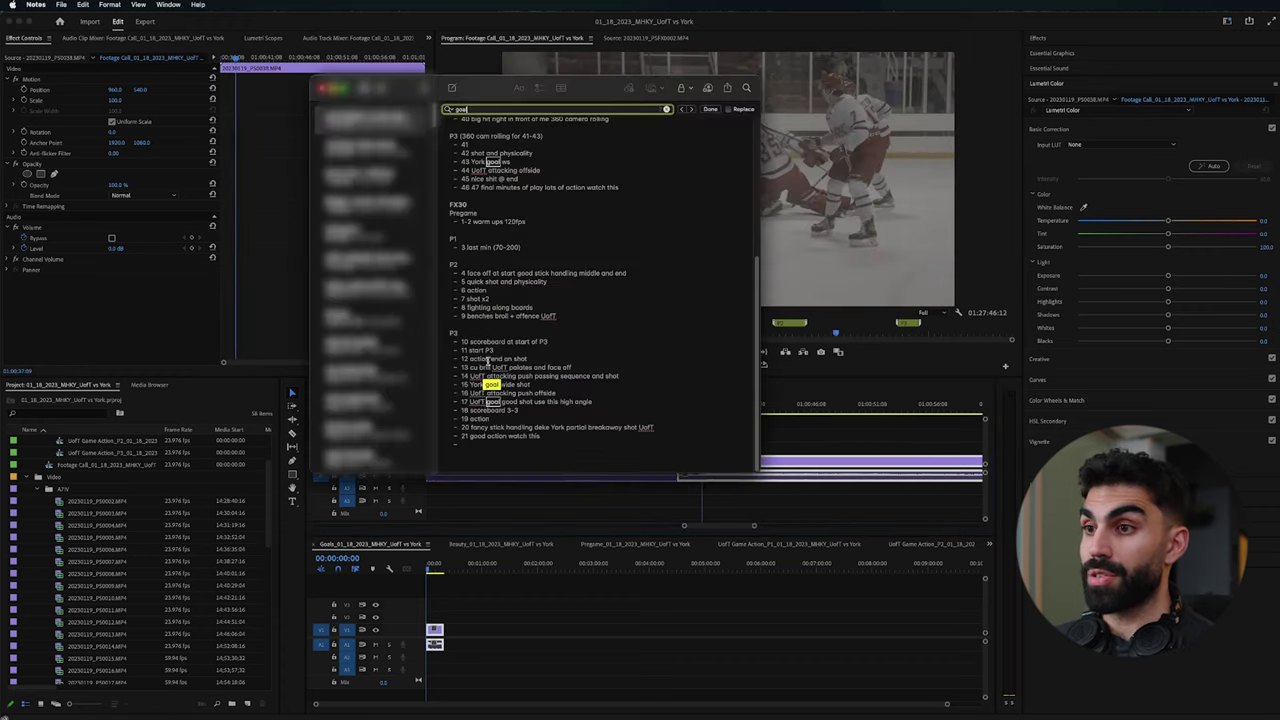
scroll(496, 406, "up", 10)
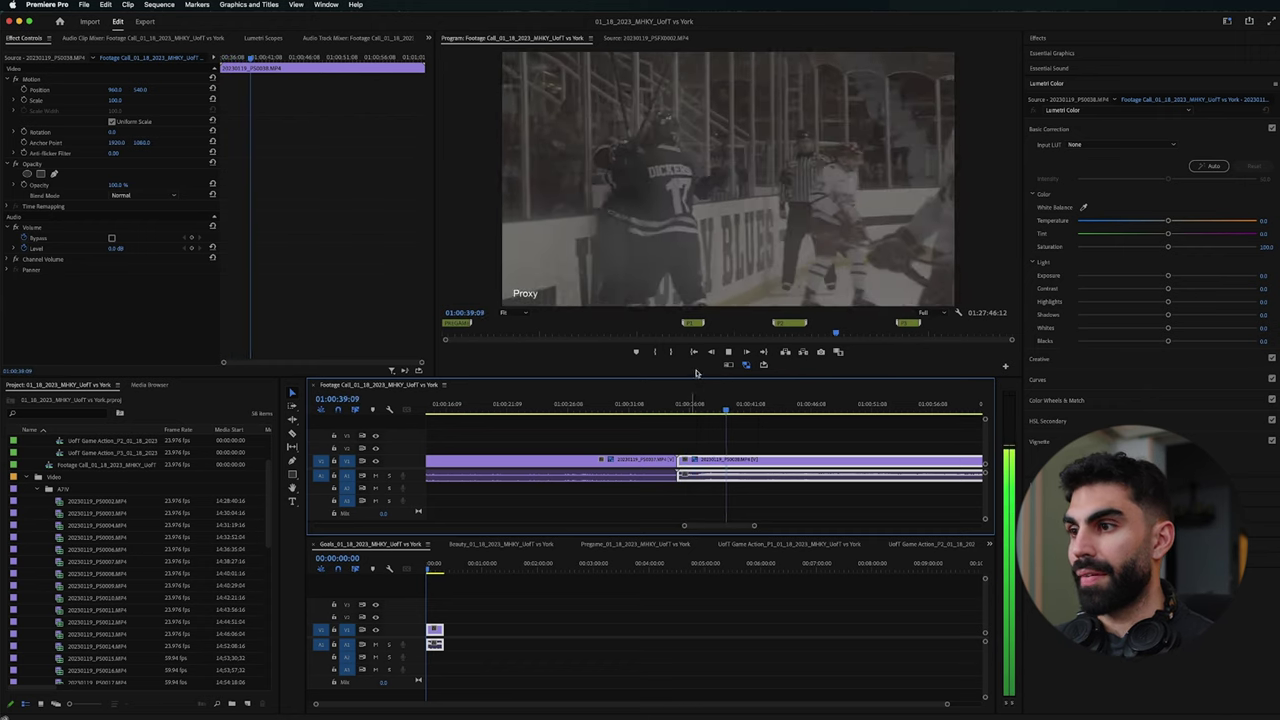
Step: Cut clip 20230119_PS0038 at 01:00:55:06, raise the goal celebration piece one track, and copy it after the first clip in the Goals sequence
left_click(742, 406)
left_click_drag(756, 407, 921, 413)
key("super+k")
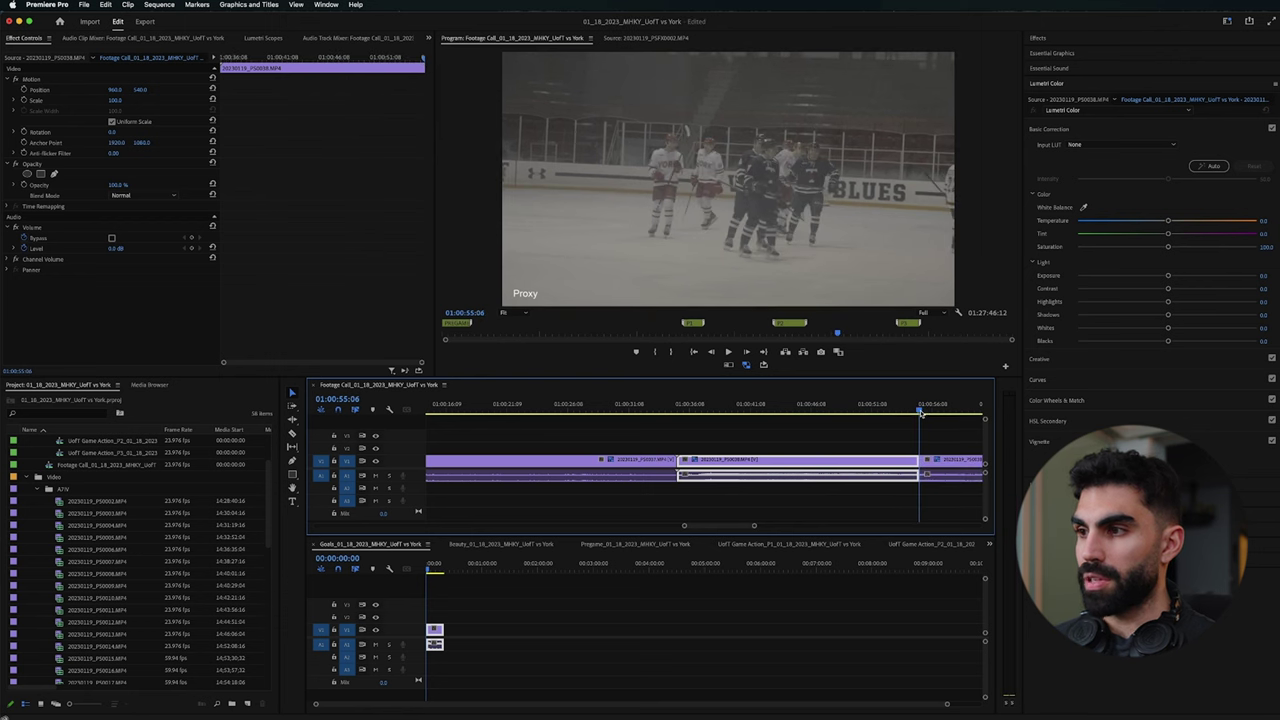
key("alt+Up")
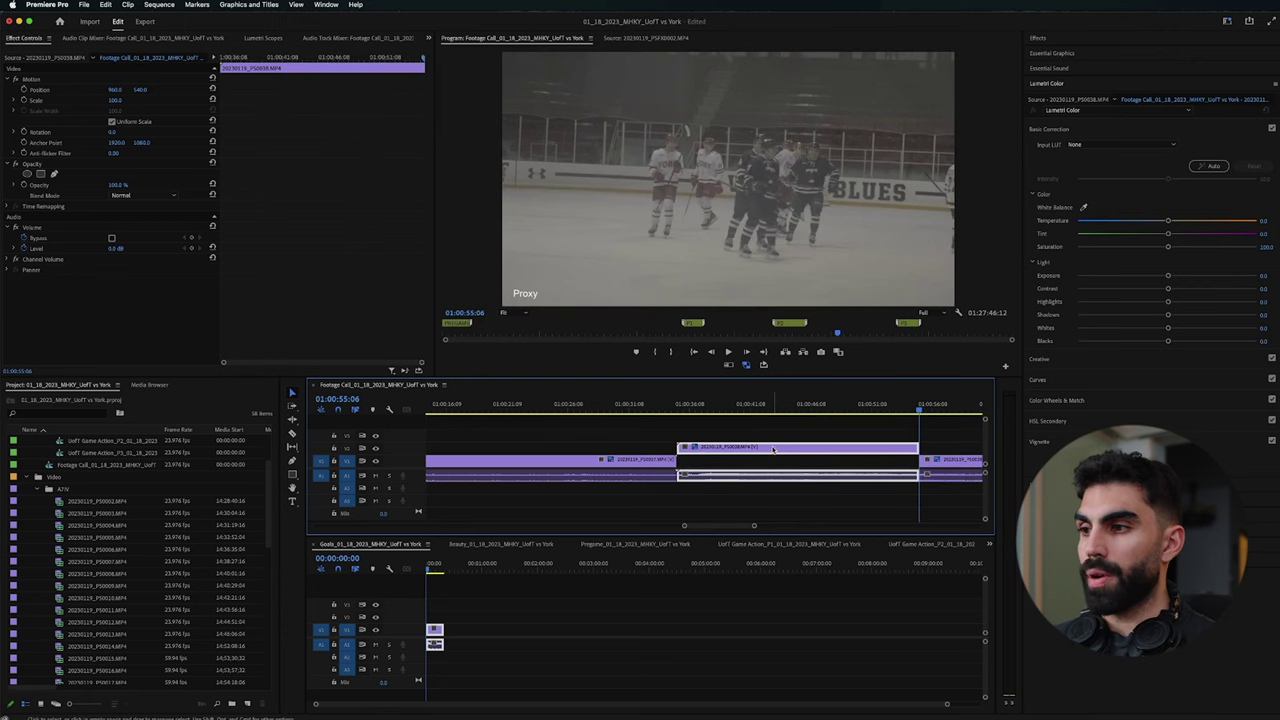
left_click_drag(458, 632, 459, 632)
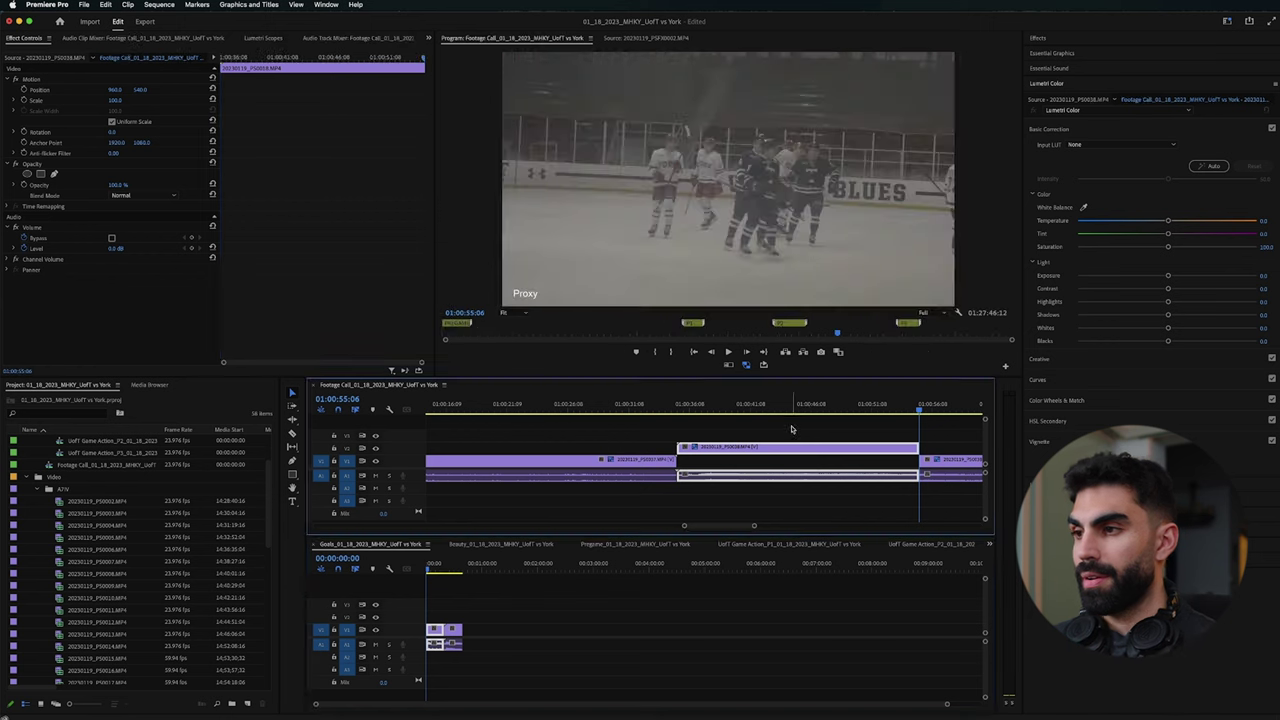
Step: Locate the third-period FX30 clip 20230119_PSFX0017 in the Footage Call sequence and play its goal
left_click(793, 428)
key("minus")
key("minus")
key("minus")
key("minus")
key("minus")
key("minus")
left_click(883, 410)
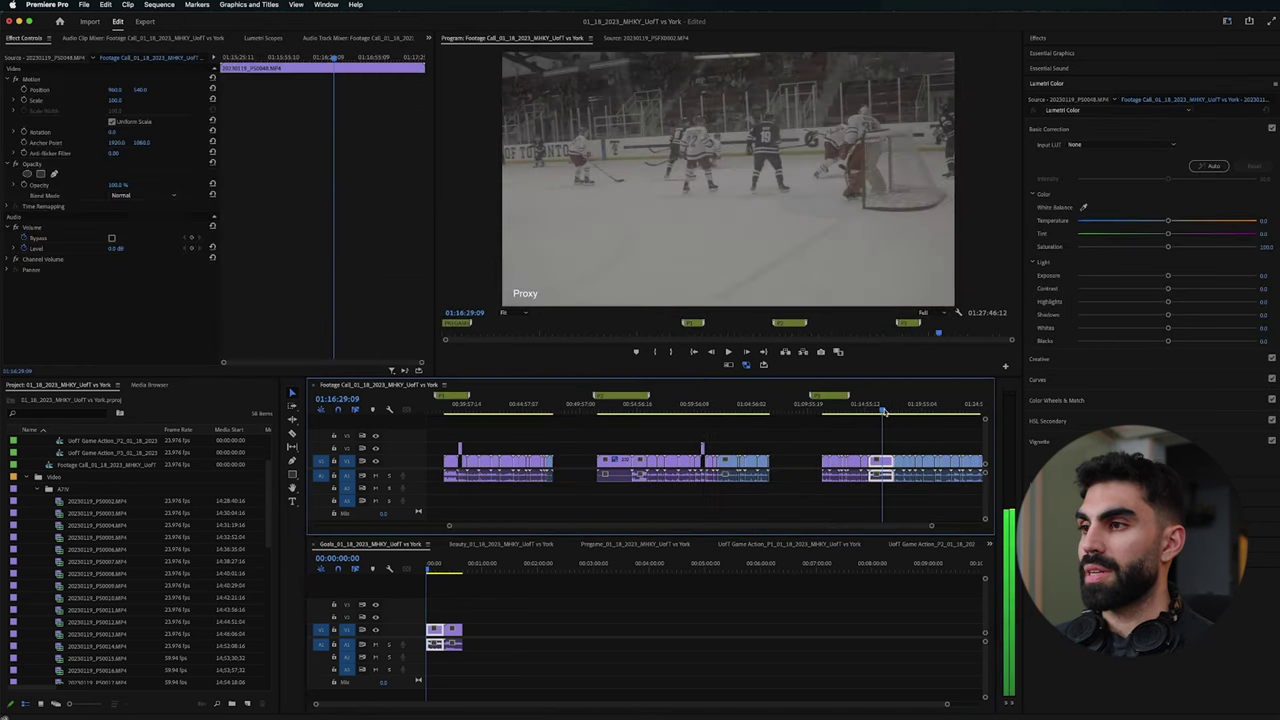
key("equal")
key("equal")
left_click(974, 409)
key("equal")
key("equal")
key("equal")
left_click_drag(752, 409, 791, 413)
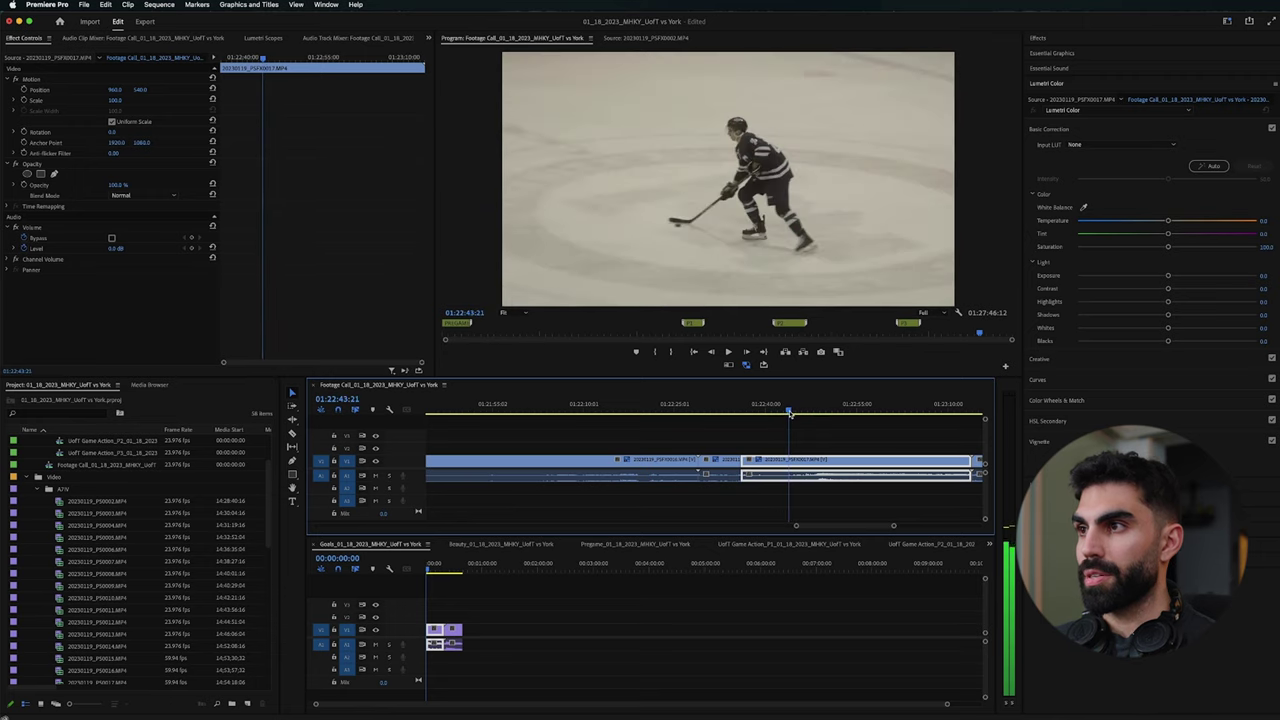
key("space")
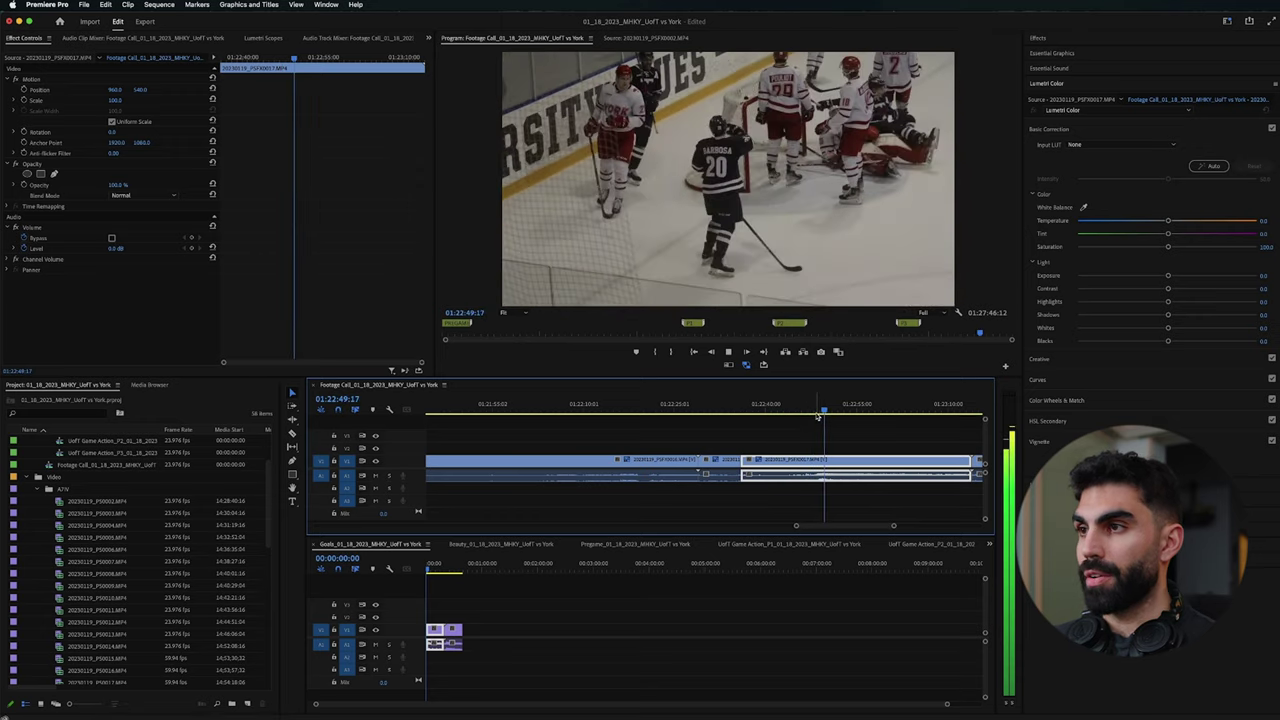
Step: Cut clip 20230119_PSFX0017 at 01:23:12:07, raise the goal piece one track, and copy it to the end of the Goals sequence
left_click_drag(827, 415, 962, 420)
key("space")
key("space")
key("super+k")
key("alt+Up")
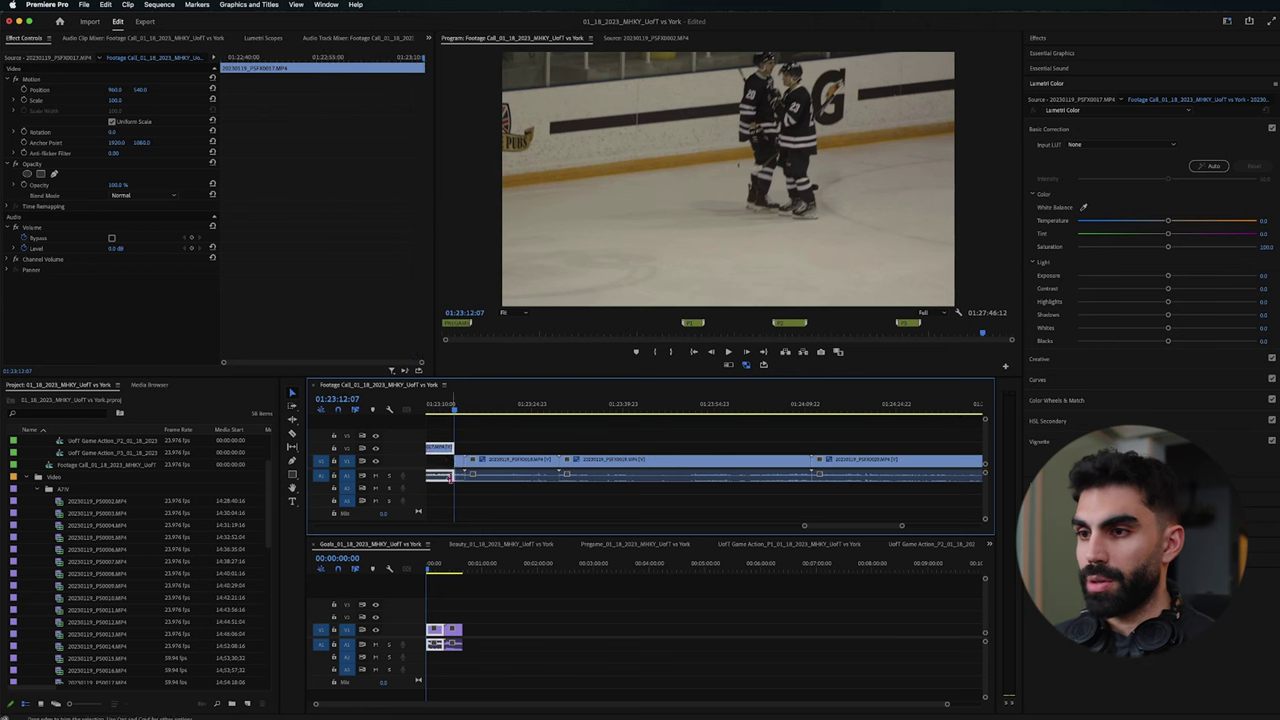
left_click_drag(445, 453, 501, 635)
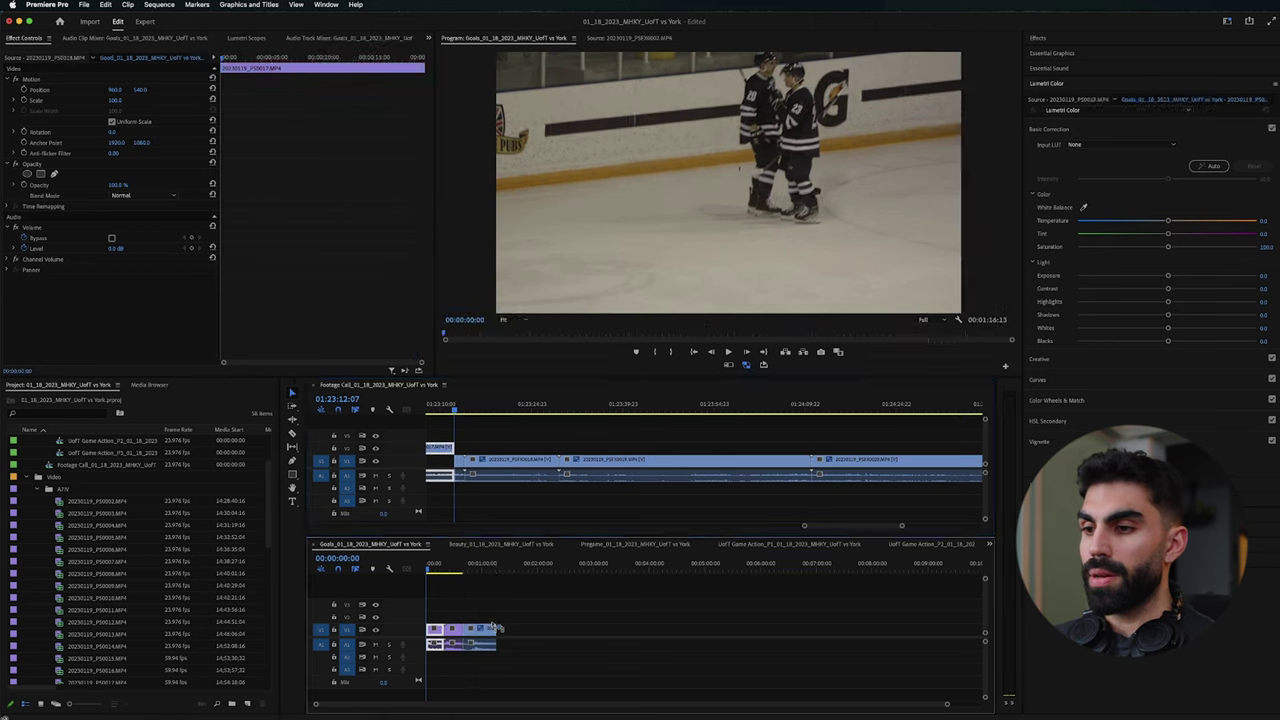
Step: Mark the Out point on the last frame of the final clip in the Goals sequence
left_click_drag(475, 567, 483, 568)
left_click(502, 582)
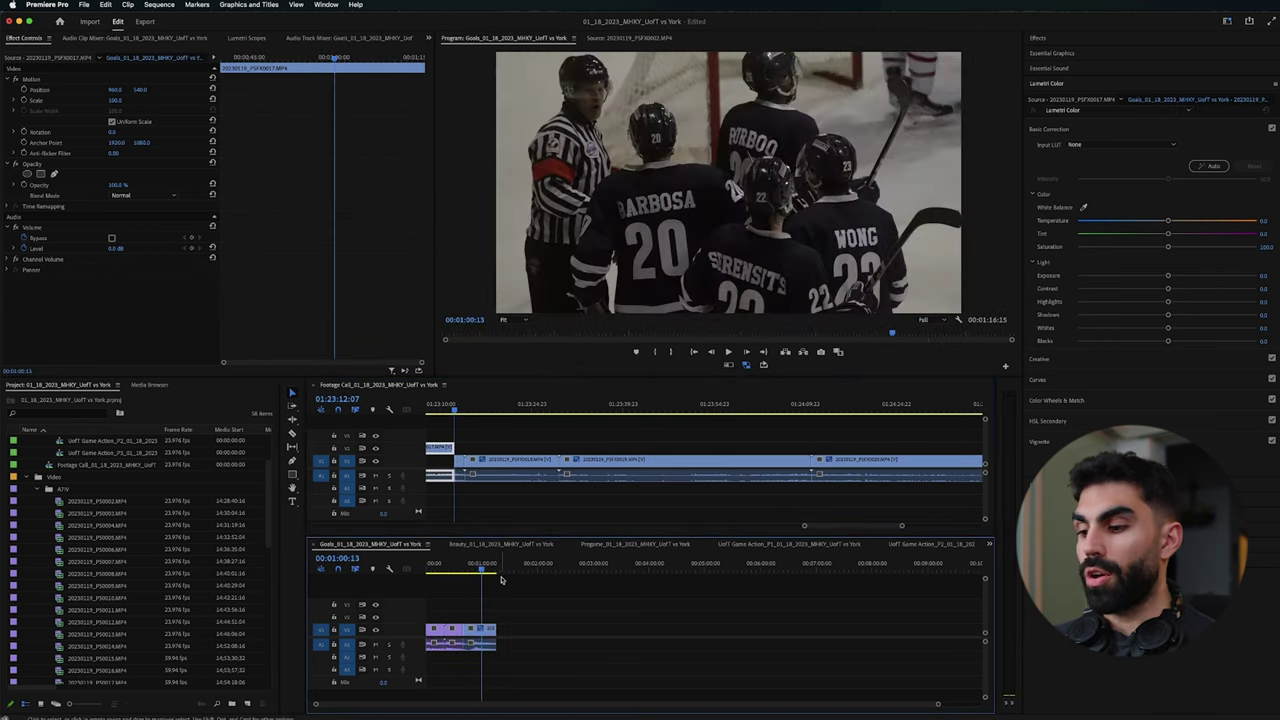
key("=")
key("=")
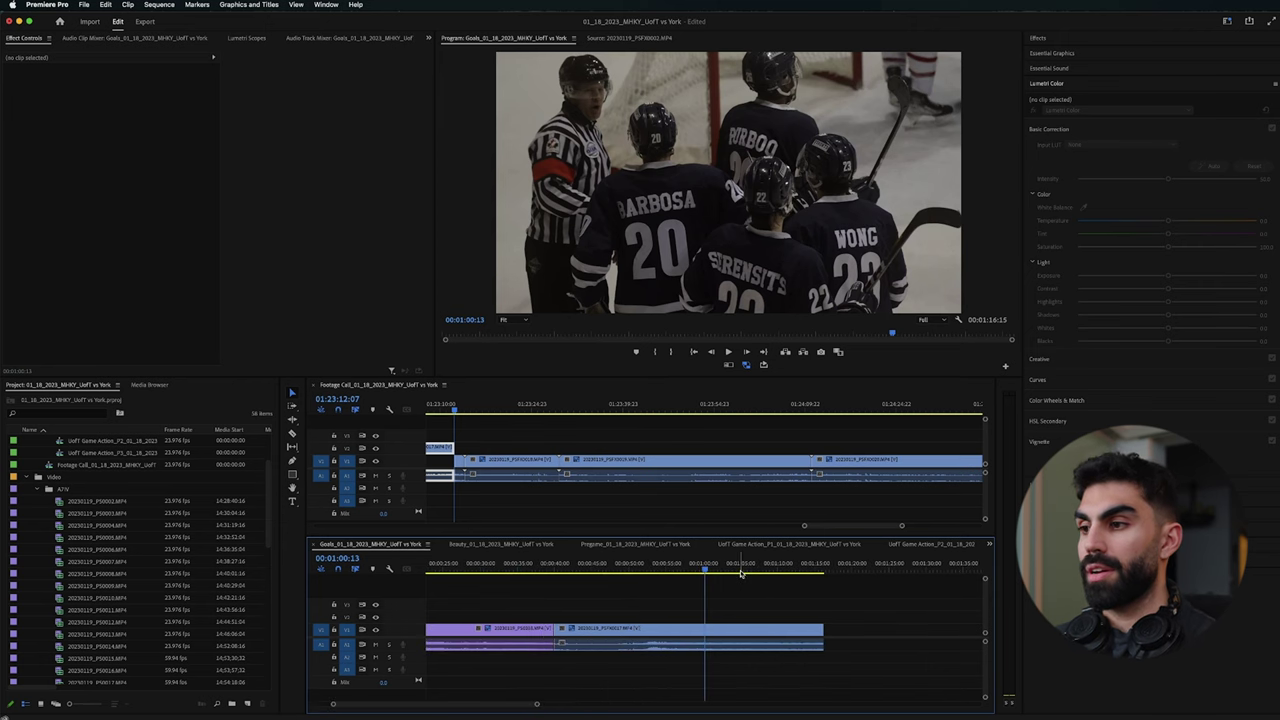
key("End")
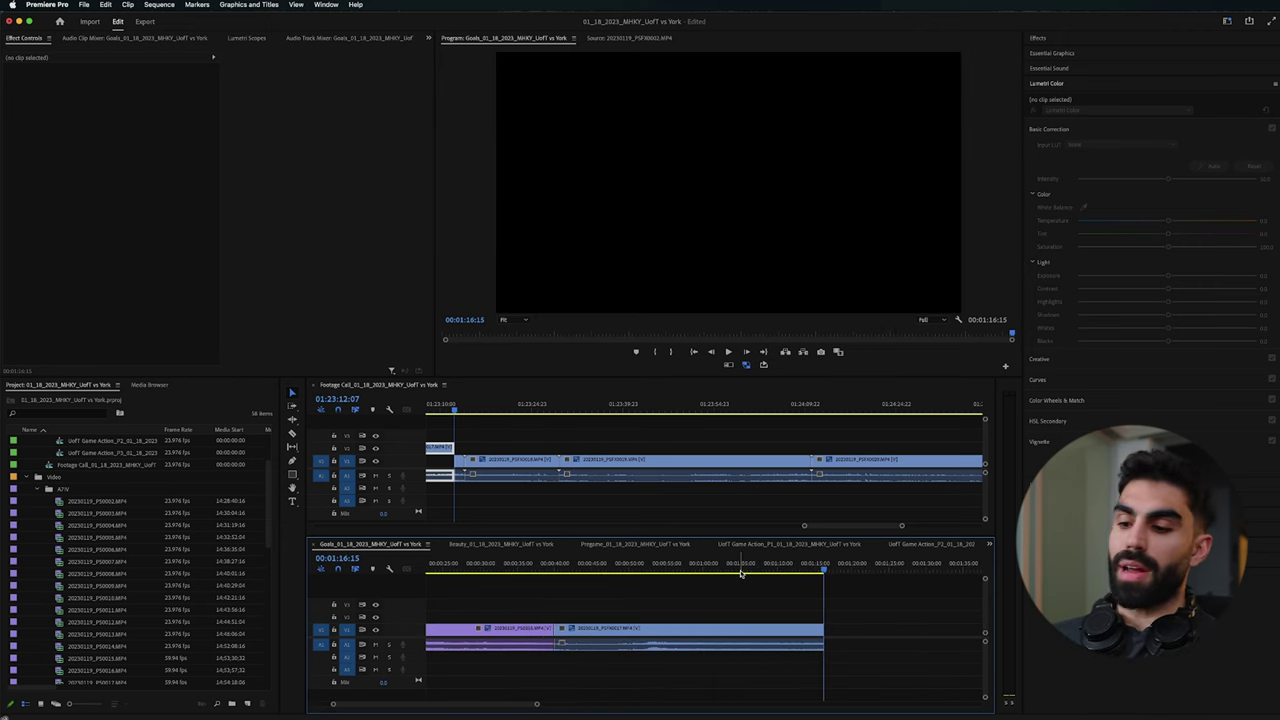
key("Left")
key("=")
key("=")
key("=")
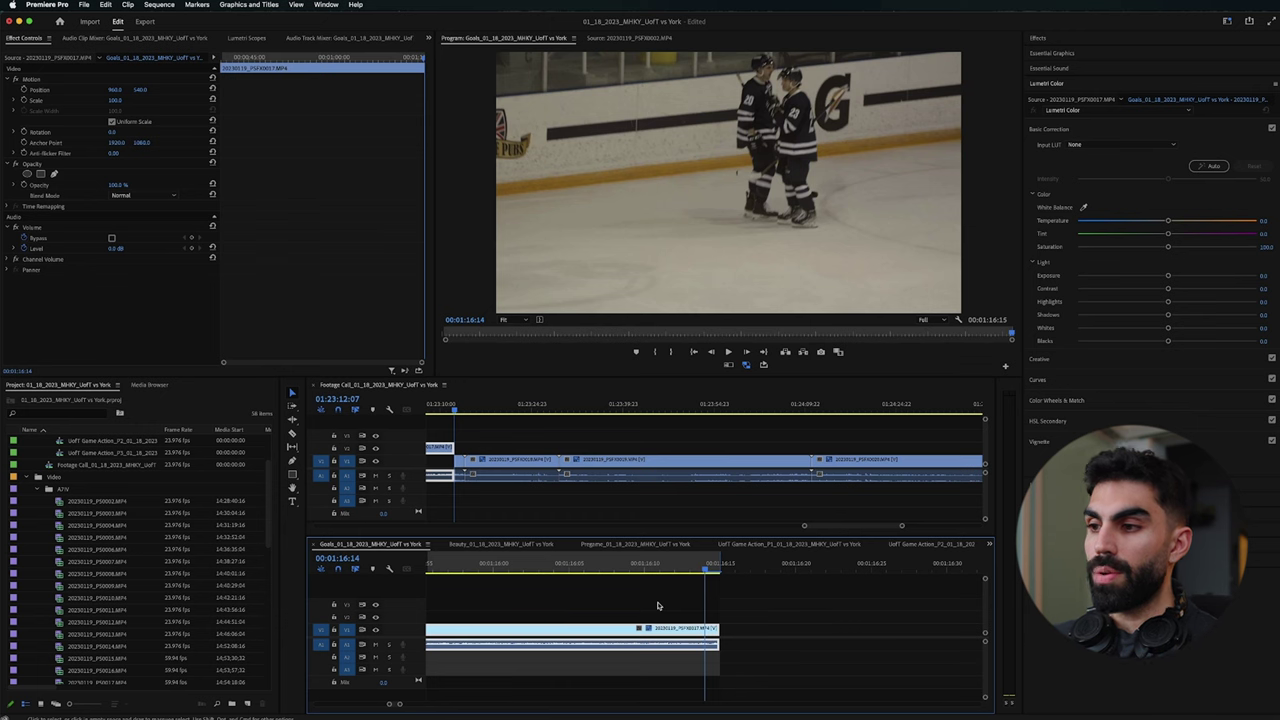
Step: Check the marked In/Out range across the three clips in the Goals sequence
left_click(613, 567)
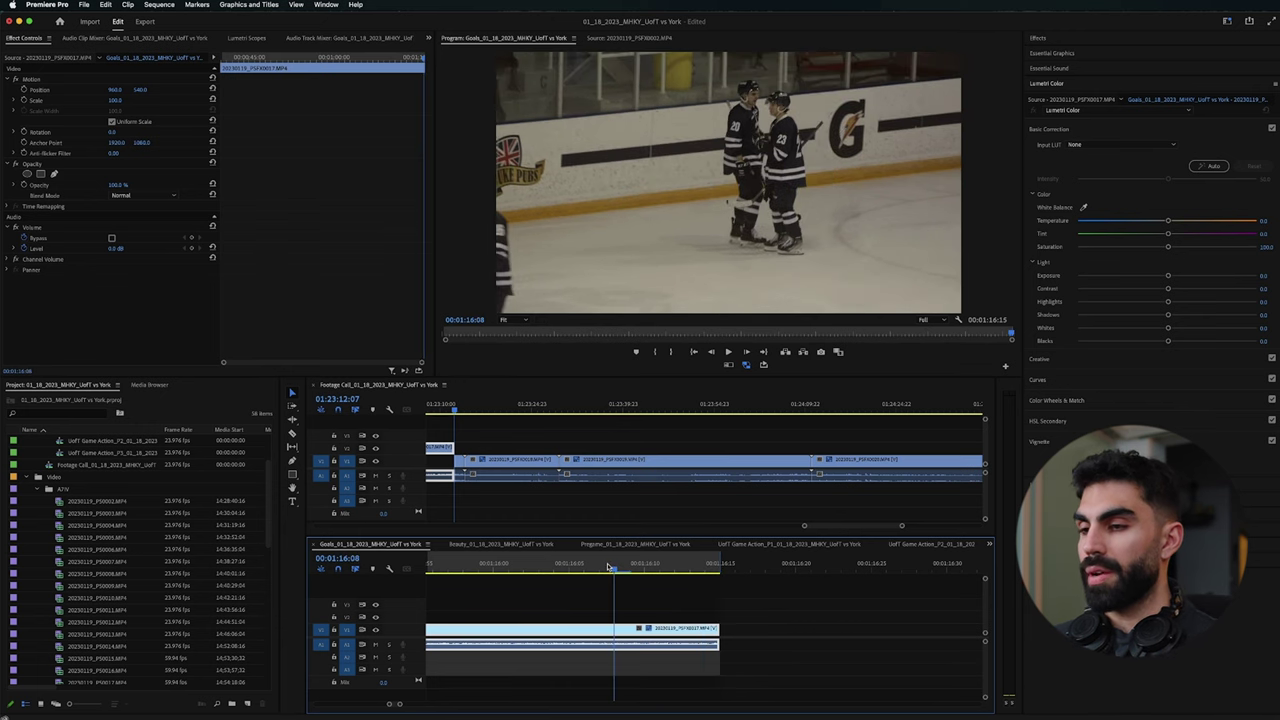
key("minus")
key("minus")
key("minus")
key("minus")
key("minus")
key("minus")
left_click(511, 568)
mouse_move(505, 569)
left_mouse_down()
mouse_move(523, 586)
mouse_move(504, 580)
left_mouse_up()
key("minus")
key("minus")
key("minus")
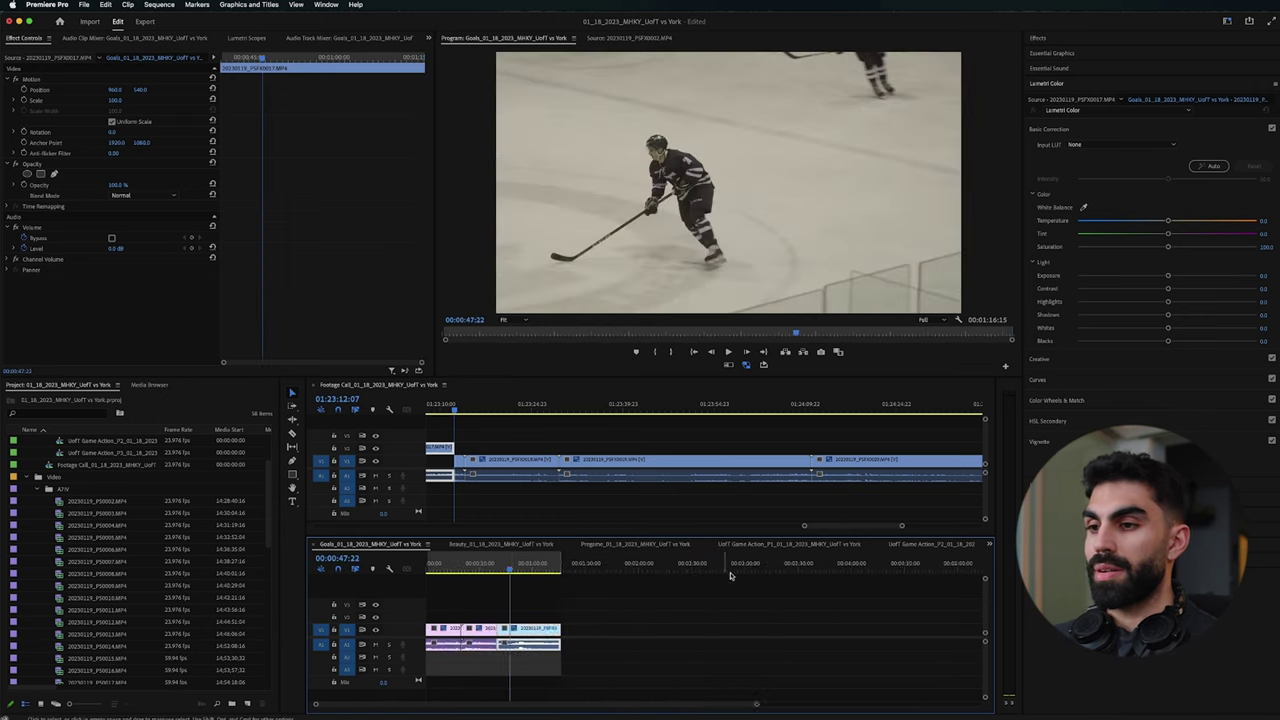
Step: Place the short leftover piece of 20230119_PSFX0017 beyond the marked range in the Goals sequence, and remove it again
left_click(447, 474)
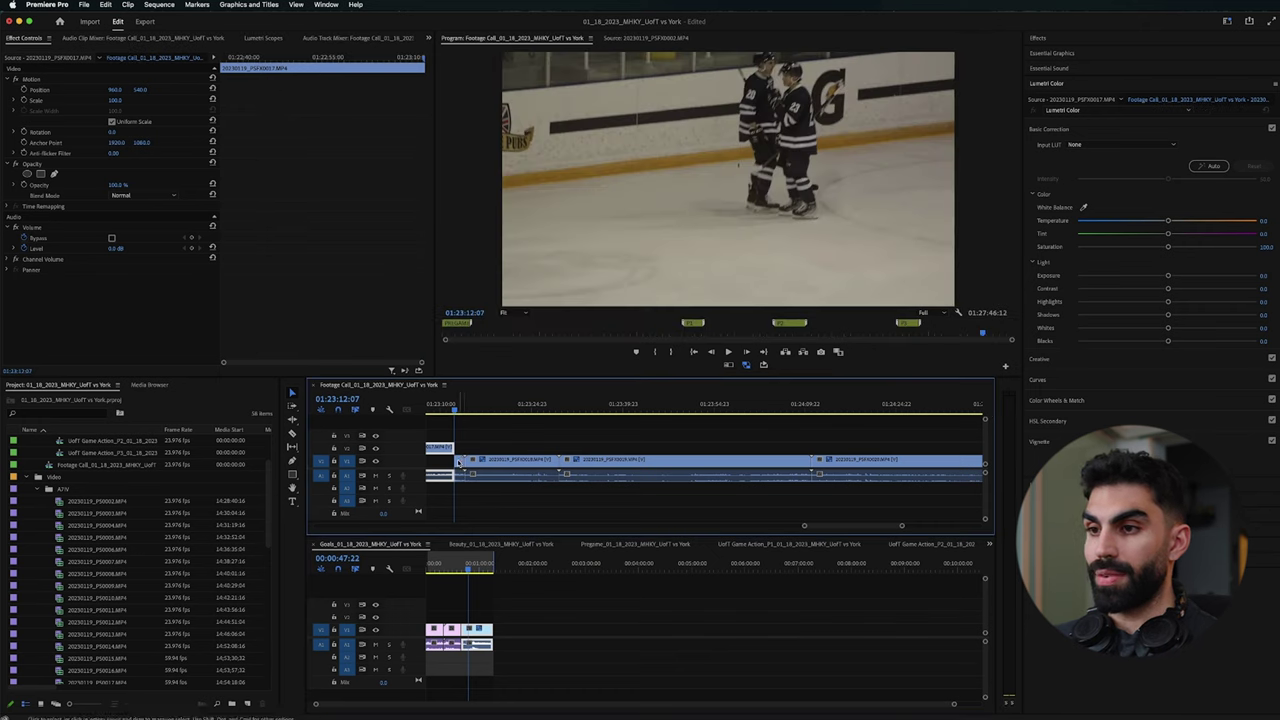
left_click(461, 466)
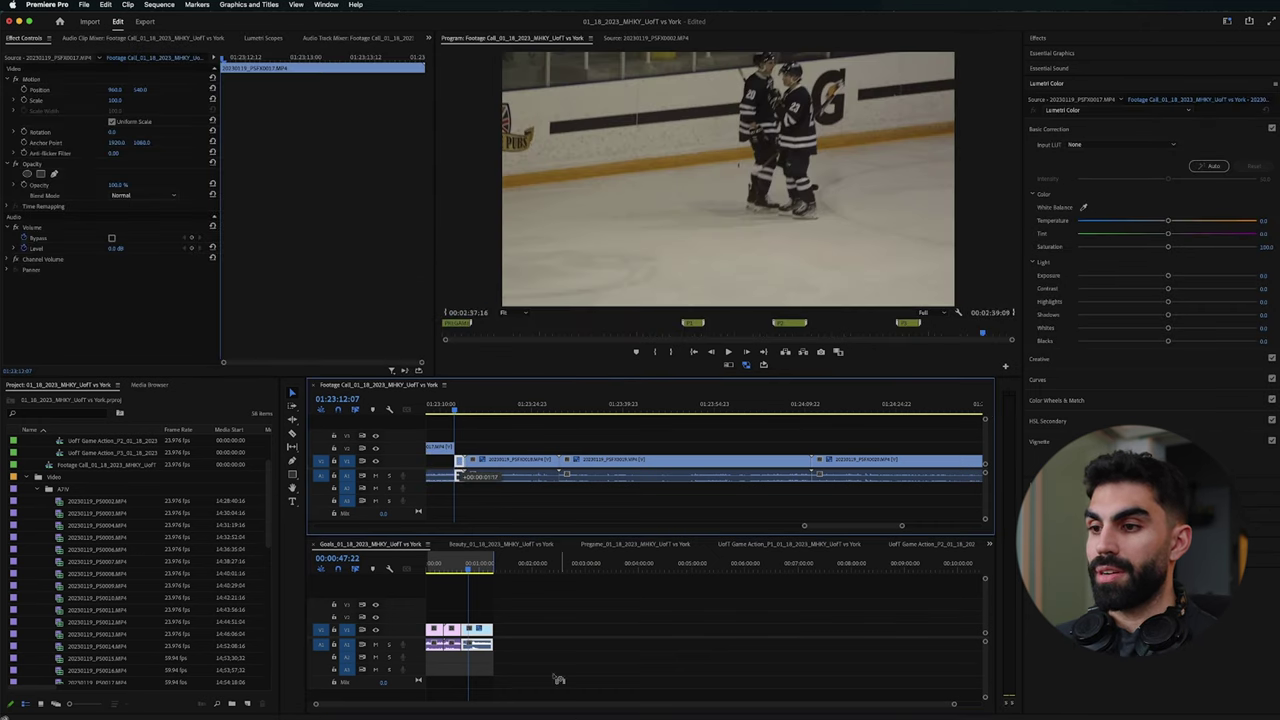
left_click(523, 640)
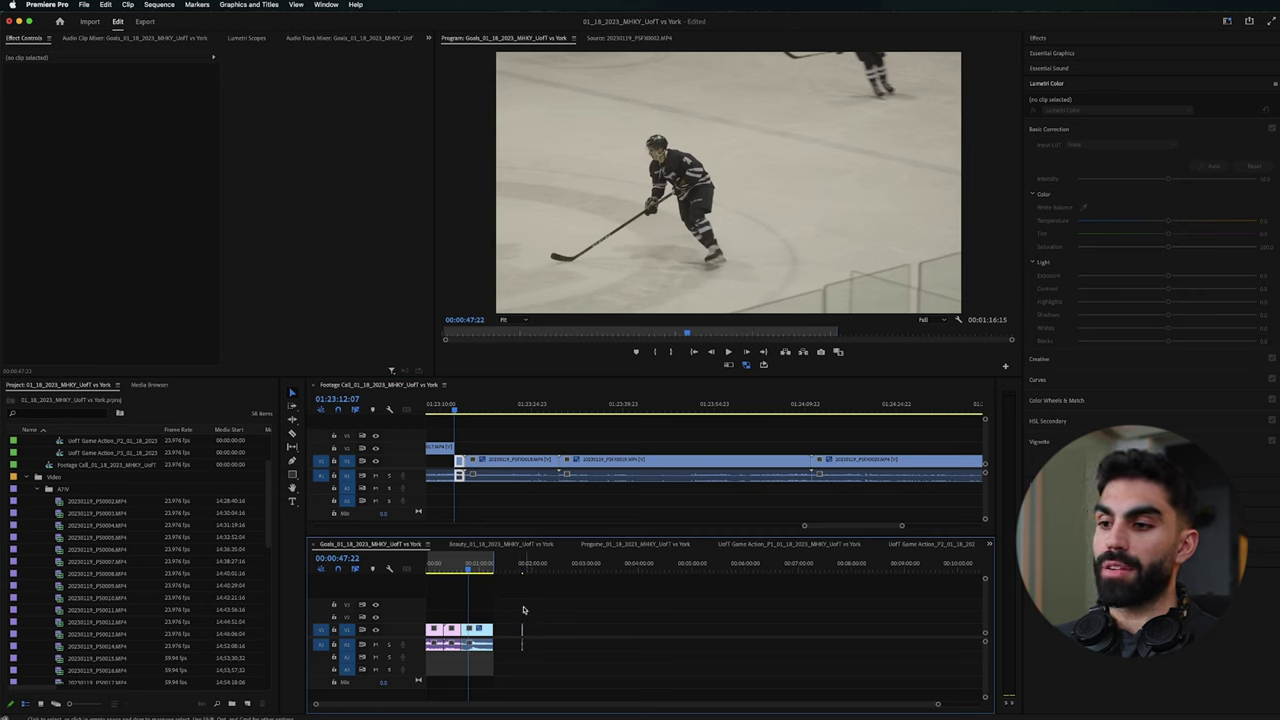
left_click_drag(566, 668, 566, 670)
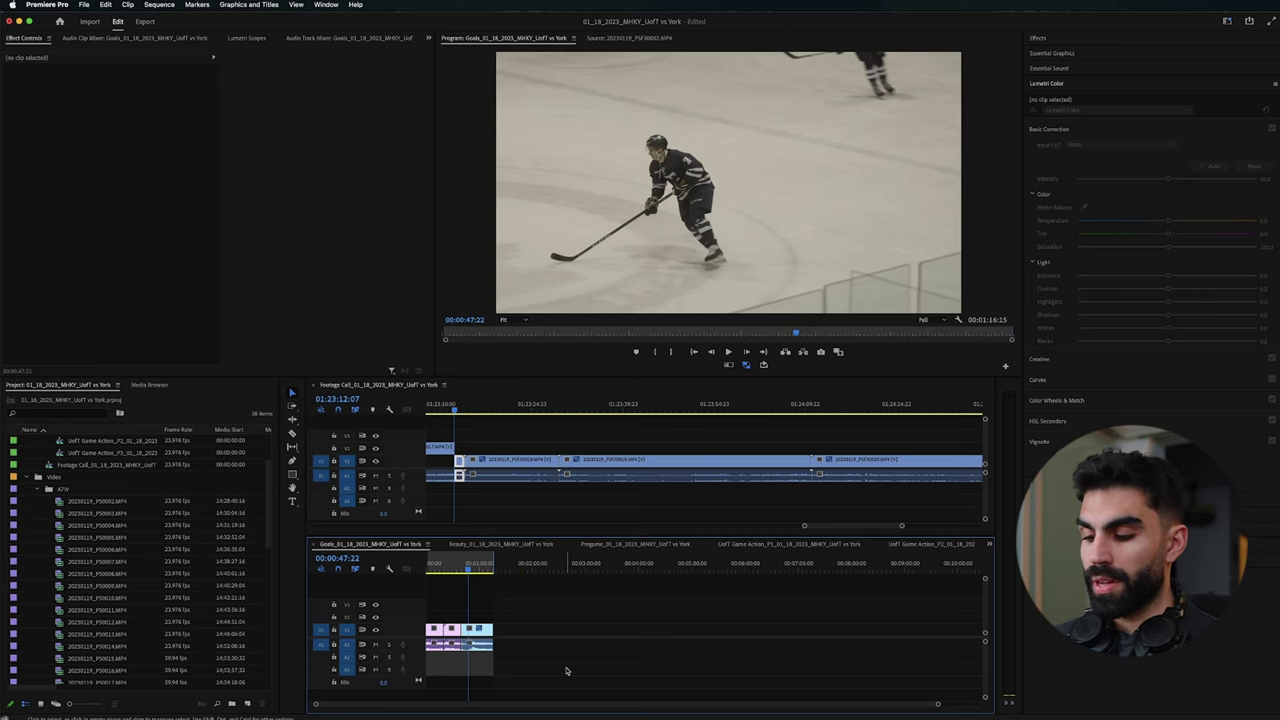
Step: Open the export settings for the Goals sequence
key("super+m")
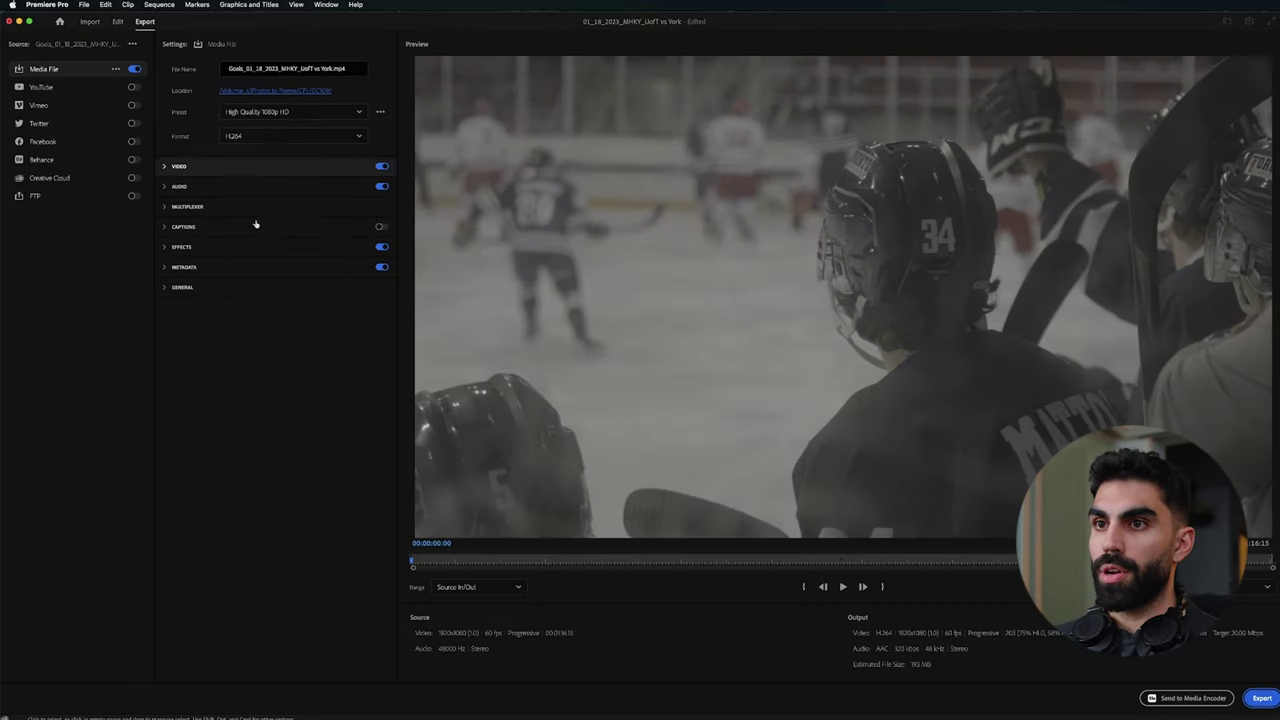